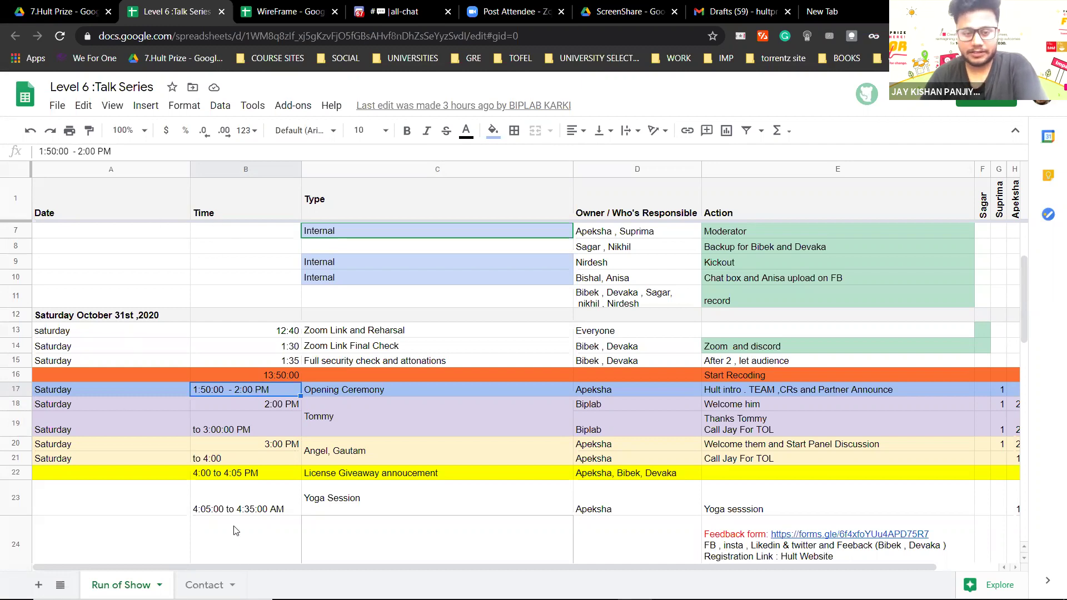
Replace the Opening Ceremony's time in cell B17 with 2:00.
triple_click(222, 399)
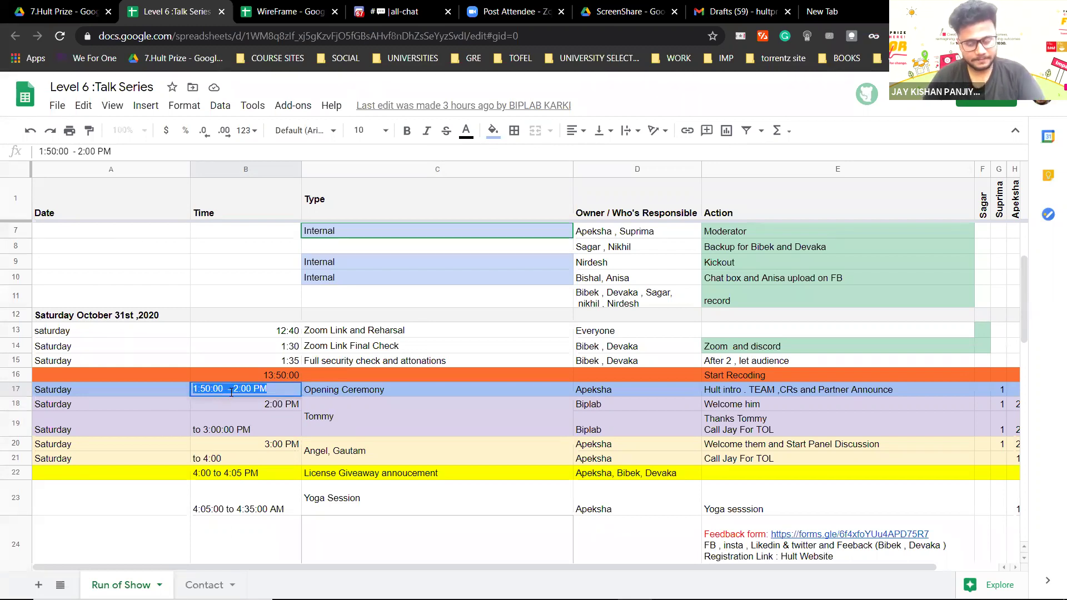
key(BackSpace)
text(2:0)
text(05)
text(0)
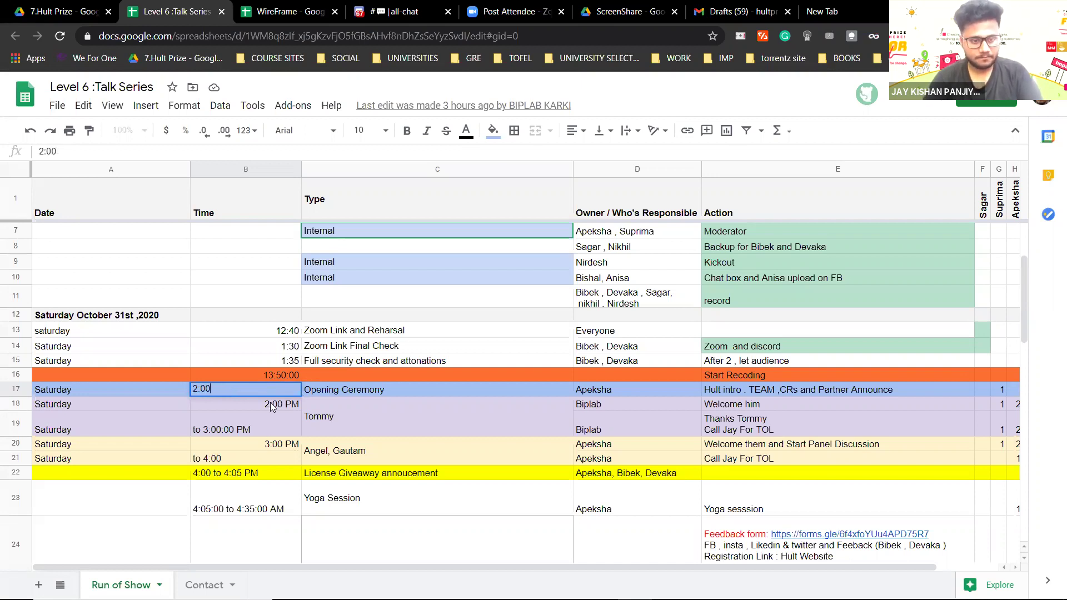
key(ctrl+Return)
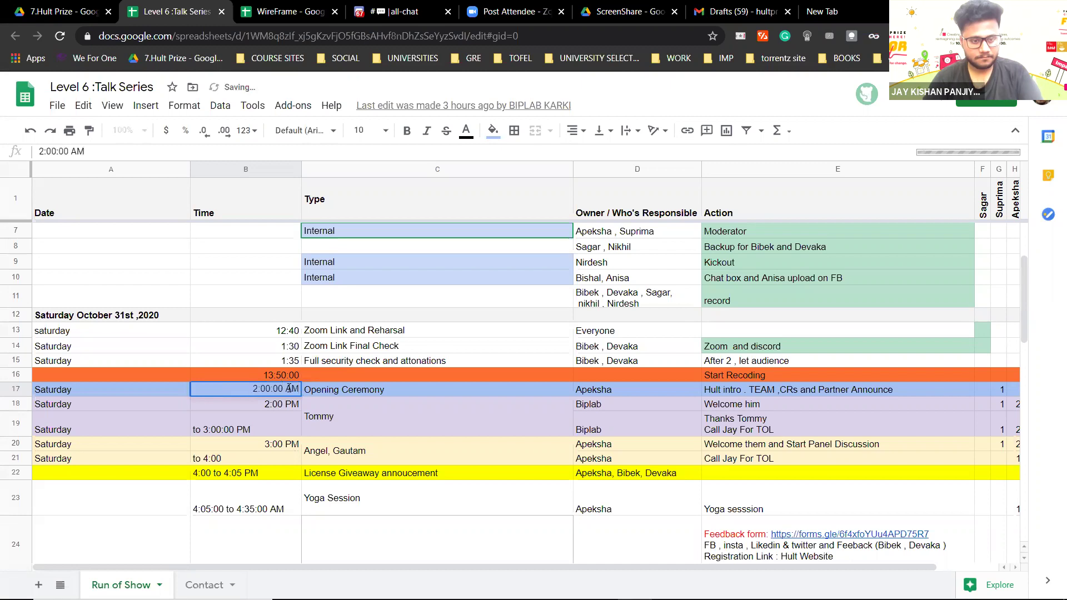
Change the Opening Ceremony's time in cell B17 to afternoon and add the end time, reading "2:00:00 PM to 2:05".
double_click(290, 388)
key(BackSpace)
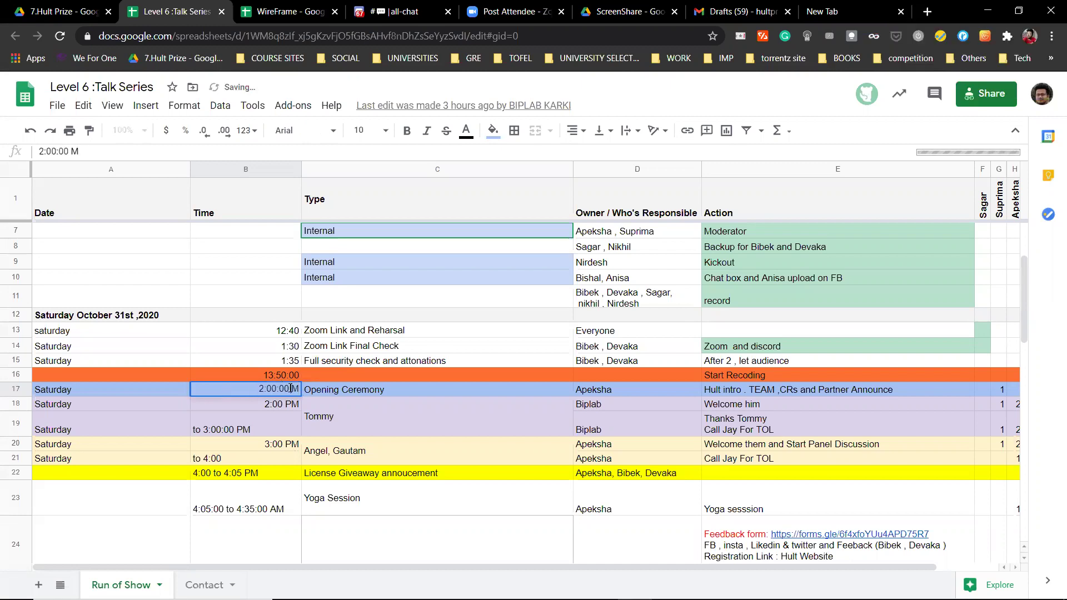
text(P)
key(End)
text(to 2)
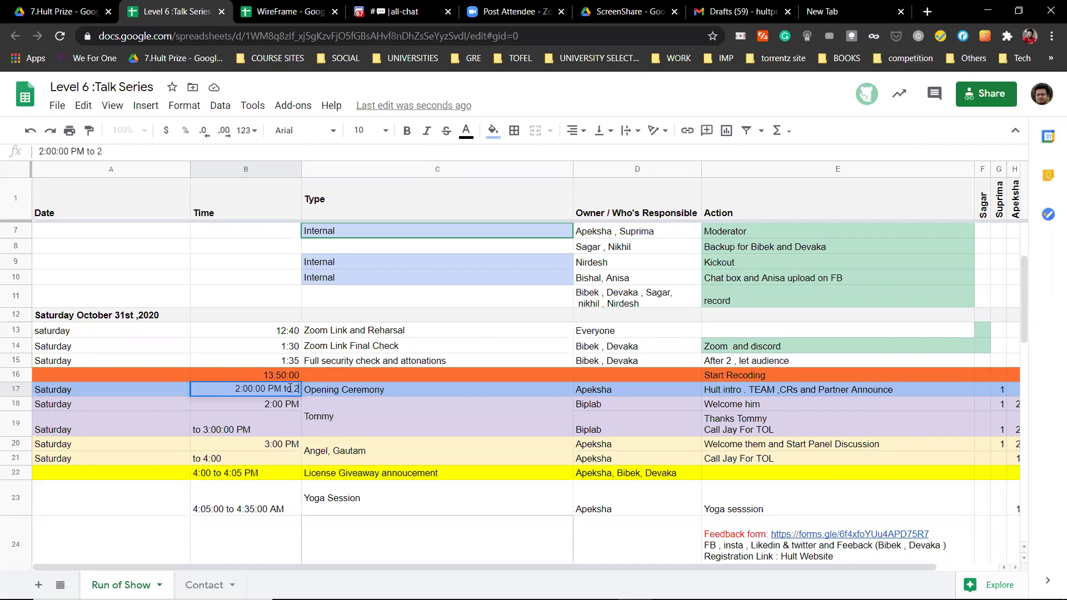
text(:05)
click(328, 418)
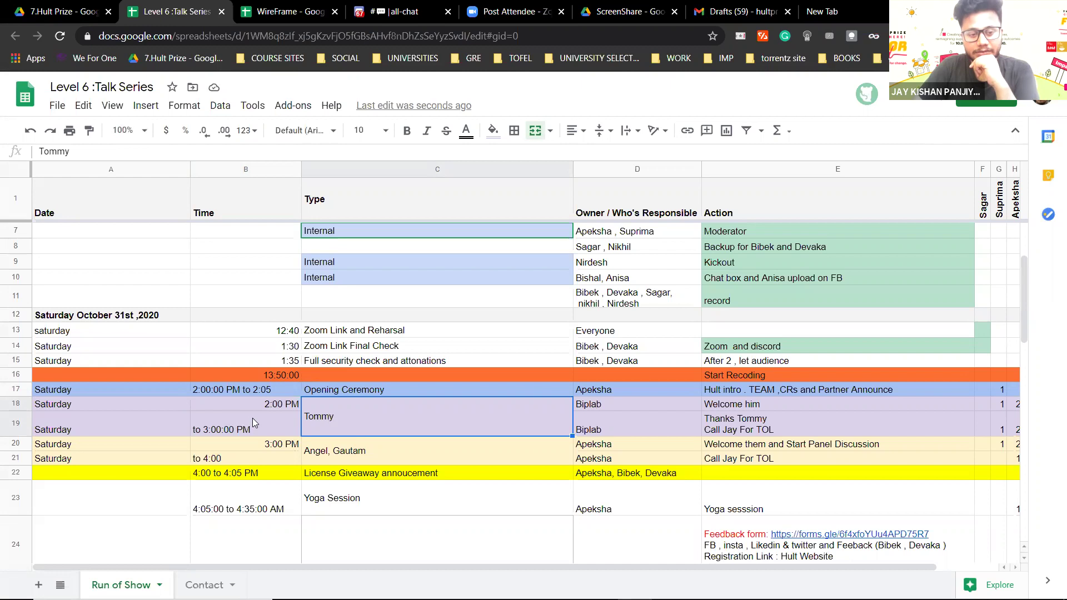
Review the time slots in column B from the first speaker session through the Yoga Session, rows 19 to 23.
click(297, 428)
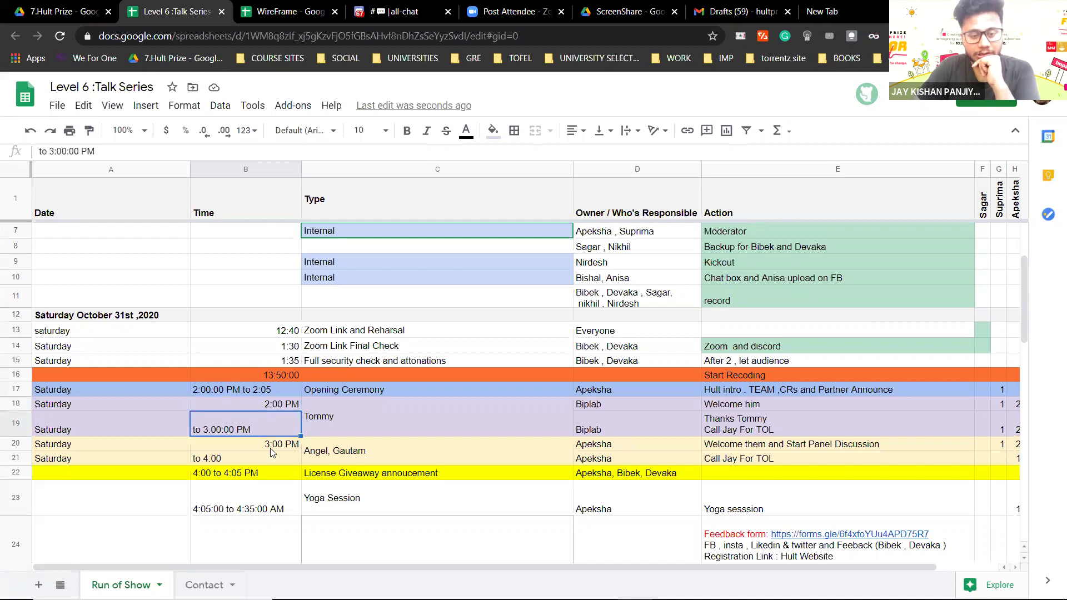
key(Down)
key(Down)
key(Down)
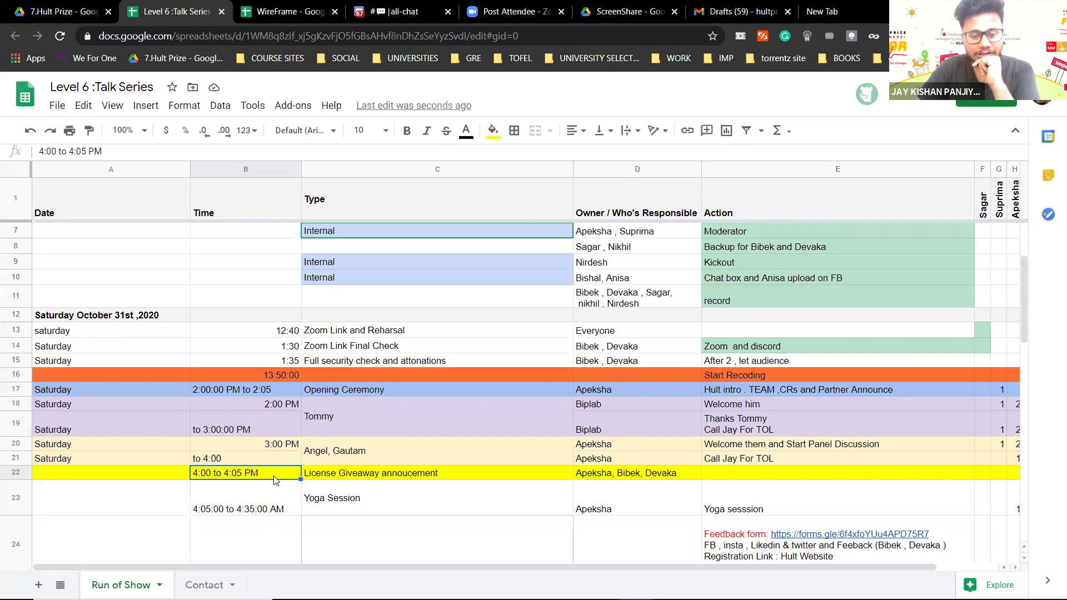
click(258, 499)
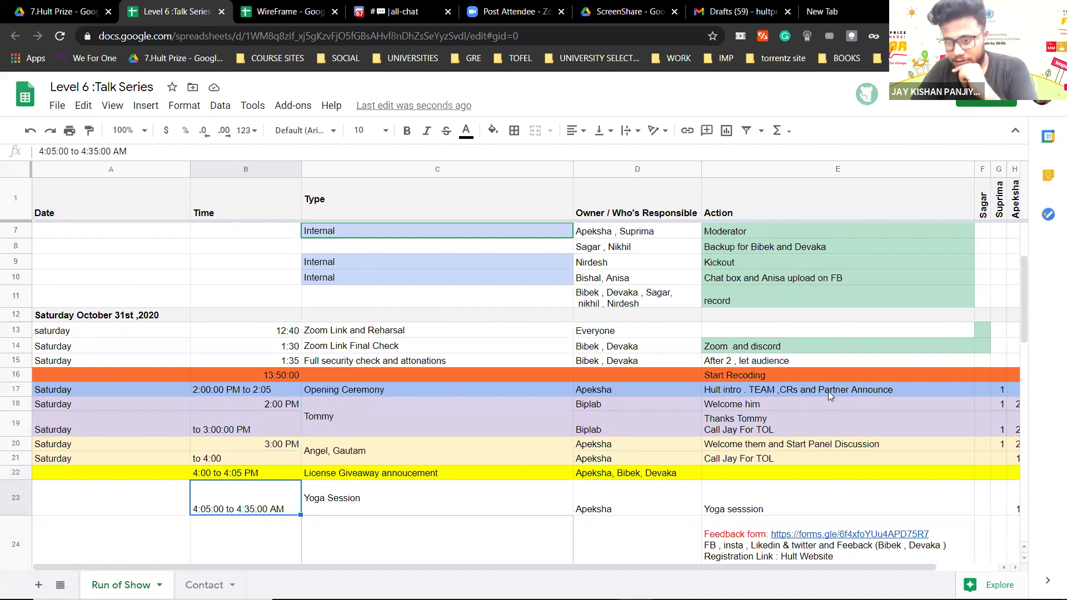
Examine who is responsible for the first speaker session and which welcome and thanks actions are assigned in rows 18 and 19.
click(754, 410)
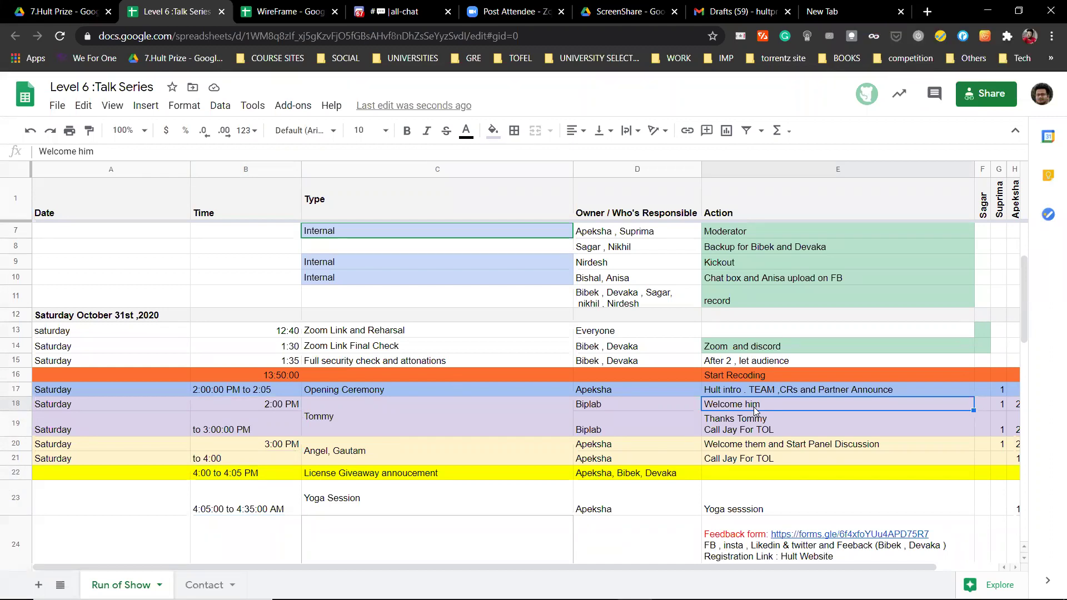
click(630, 405)
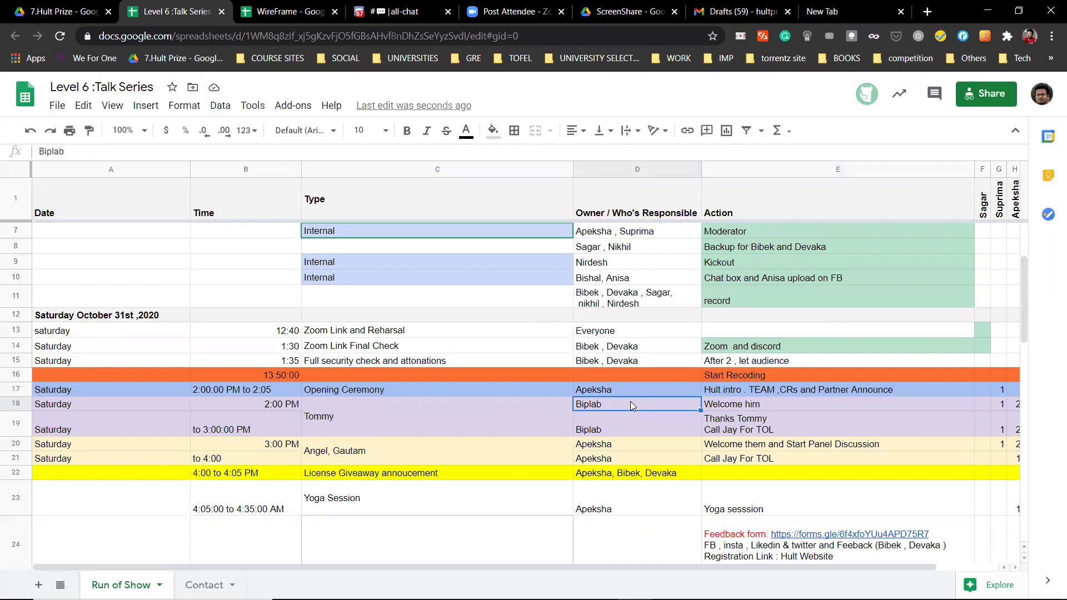
click(634, 423)
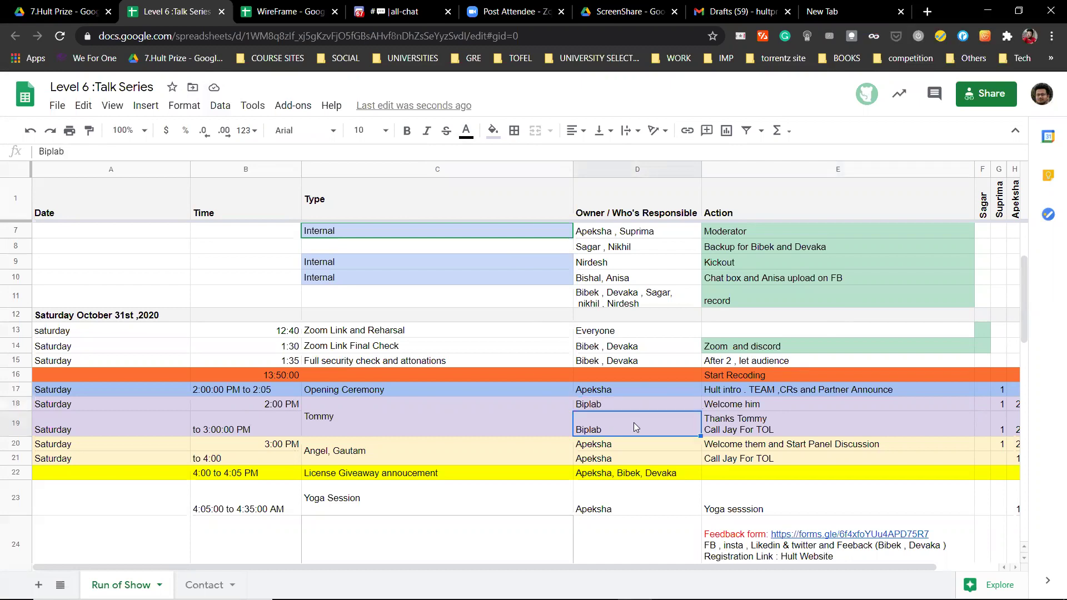
click(721, 423)
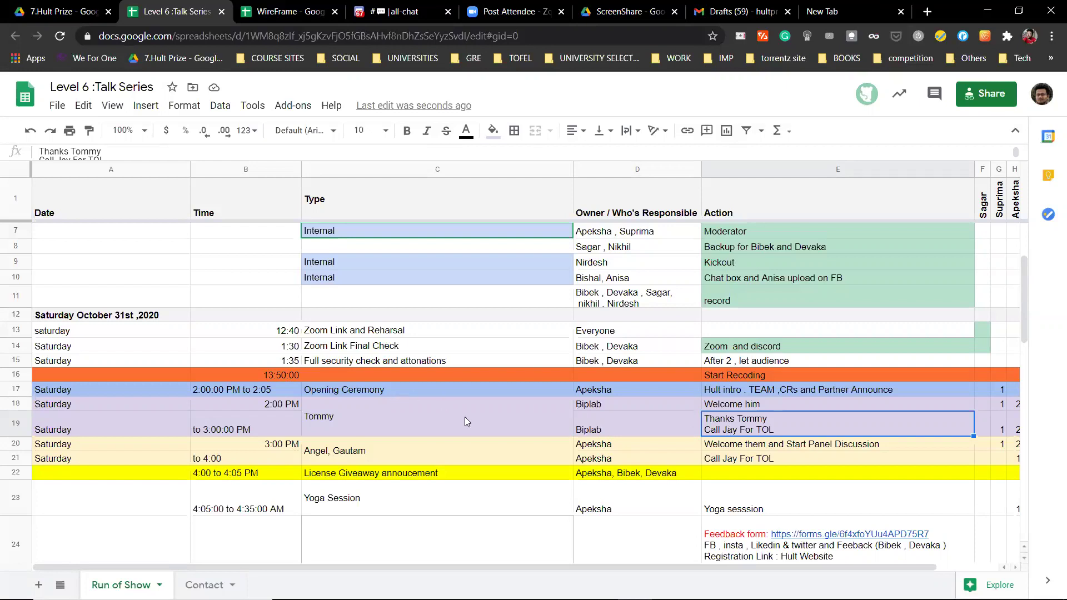
click(502, 432)
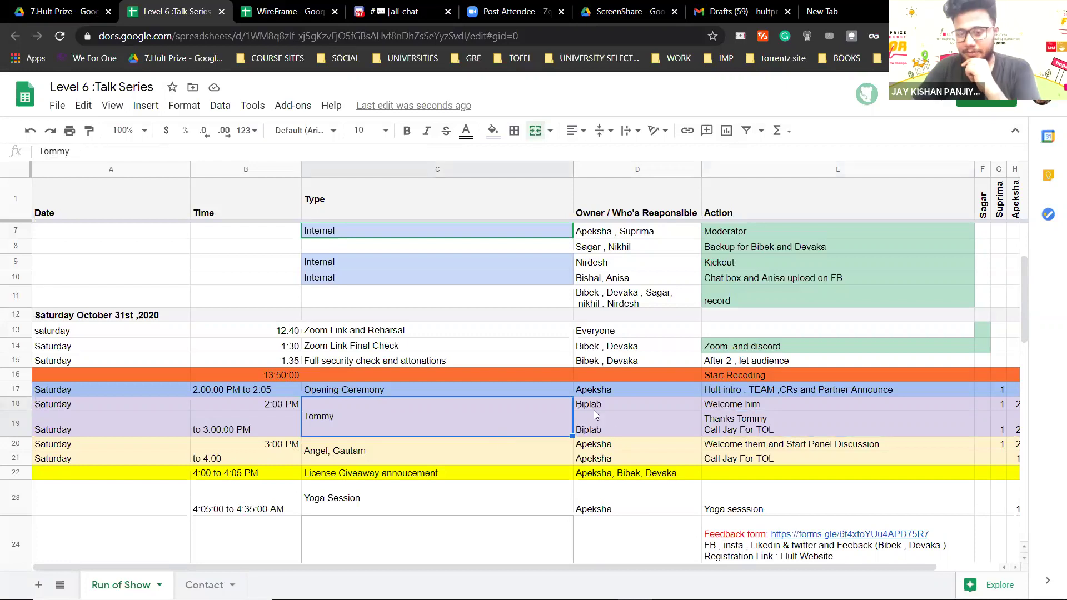
click(733, 433)
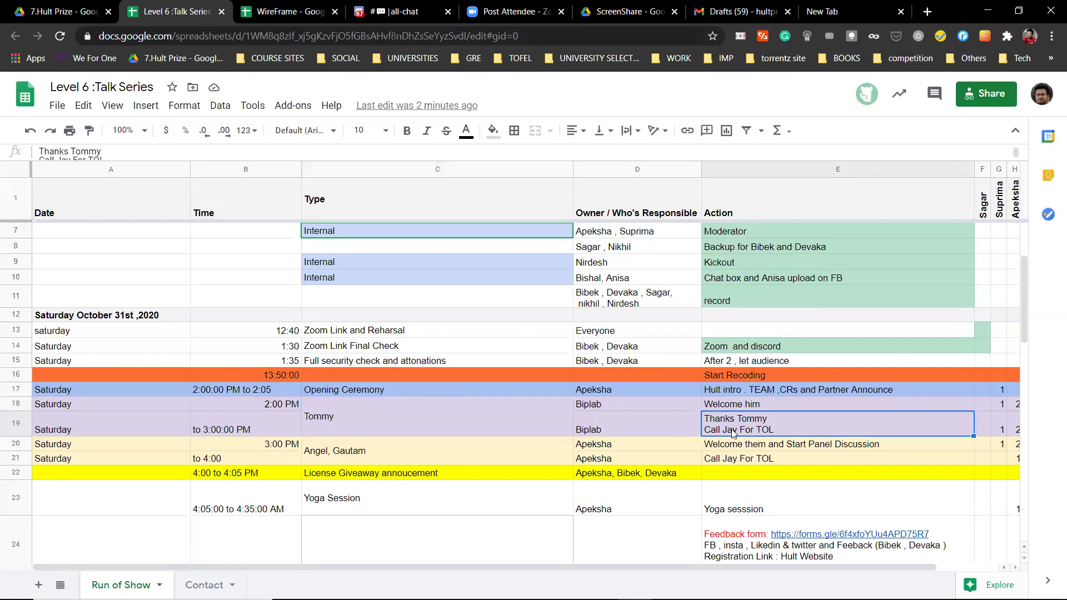
click(644, 433)
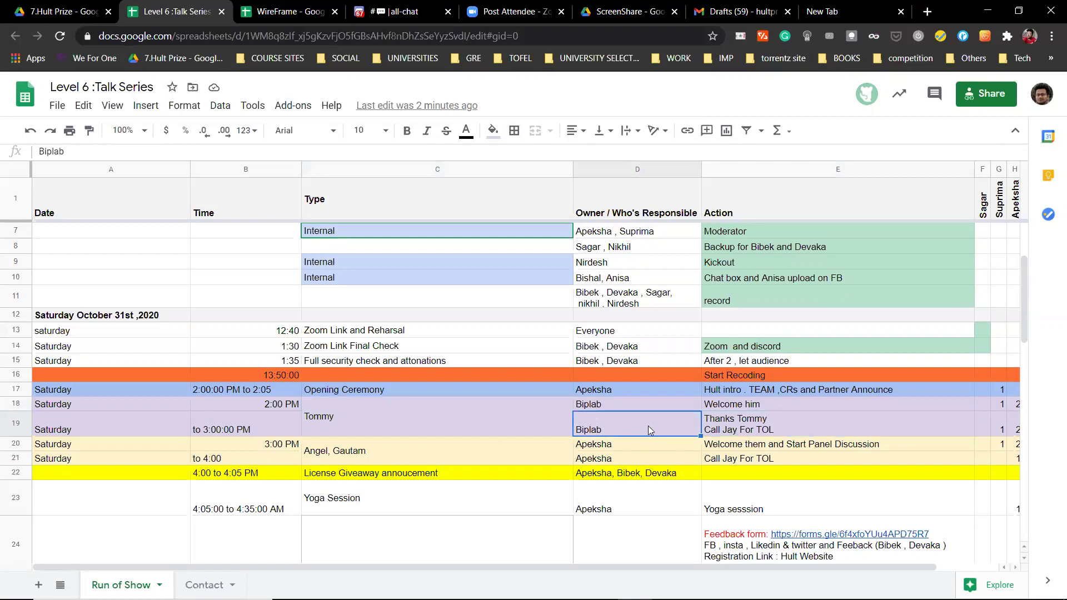
click(715, 428)
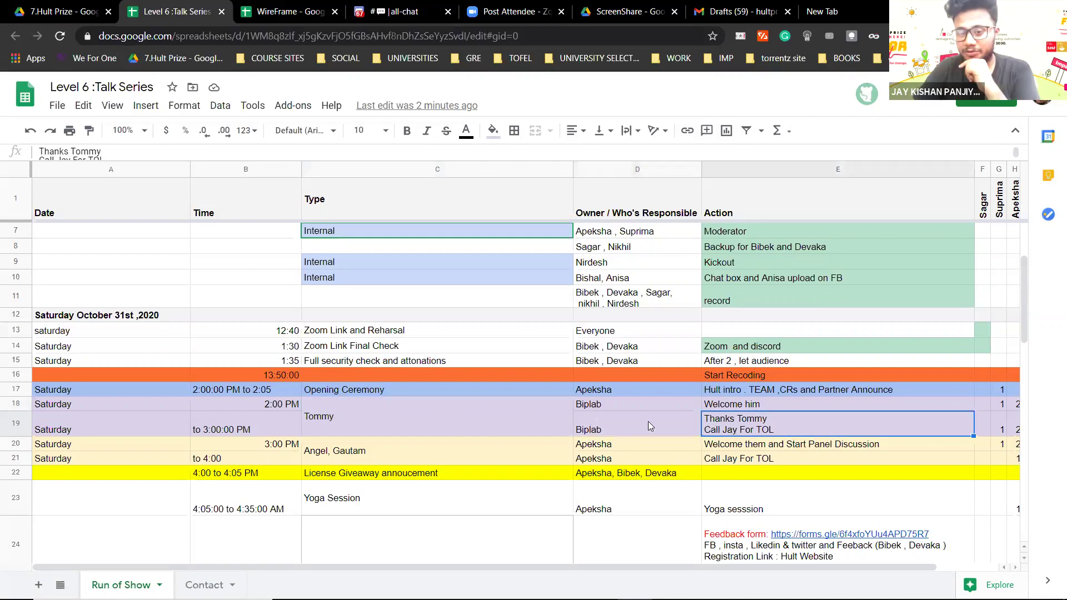
click(646, 422)
click(720, 425)
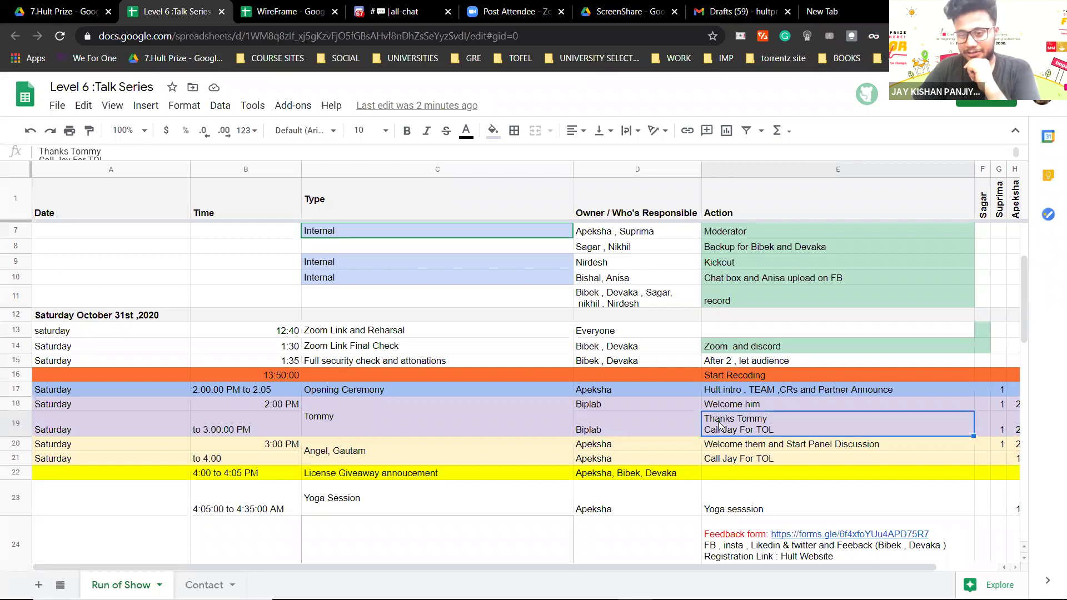
click(672, 433)
click(715, 427)
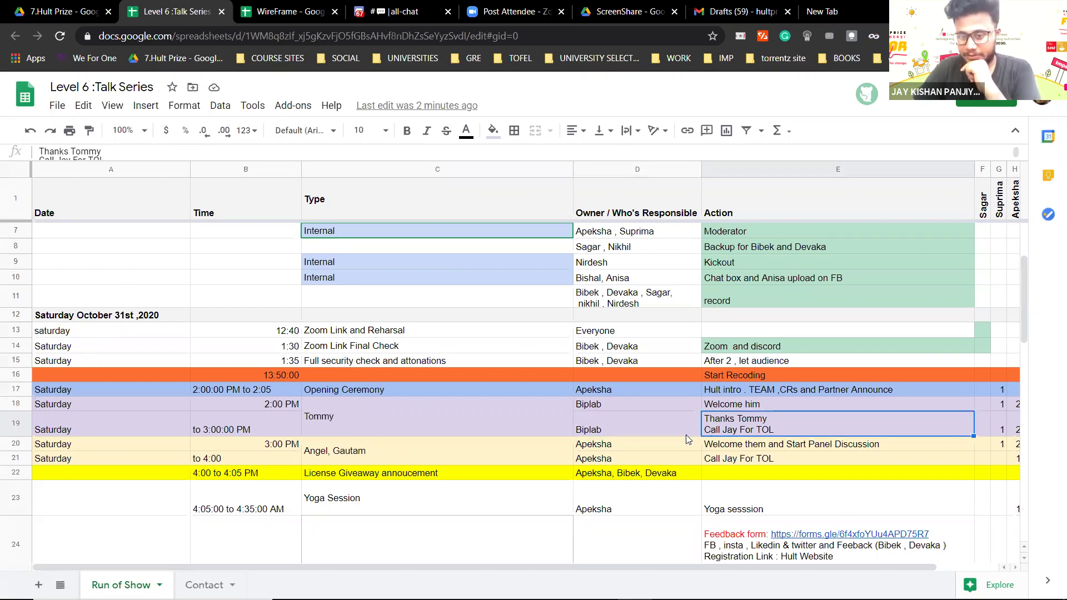
Extend the thanks line in cell E19 with "and" followed by the moderator's first name.
double_click(771, 414)
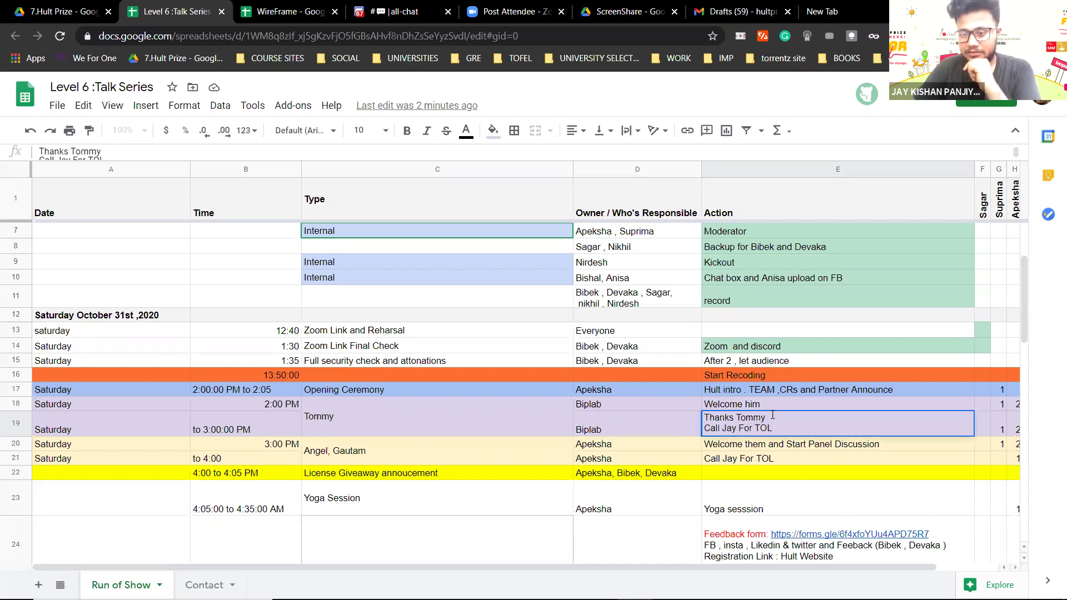
click(773, 416)
text(a)
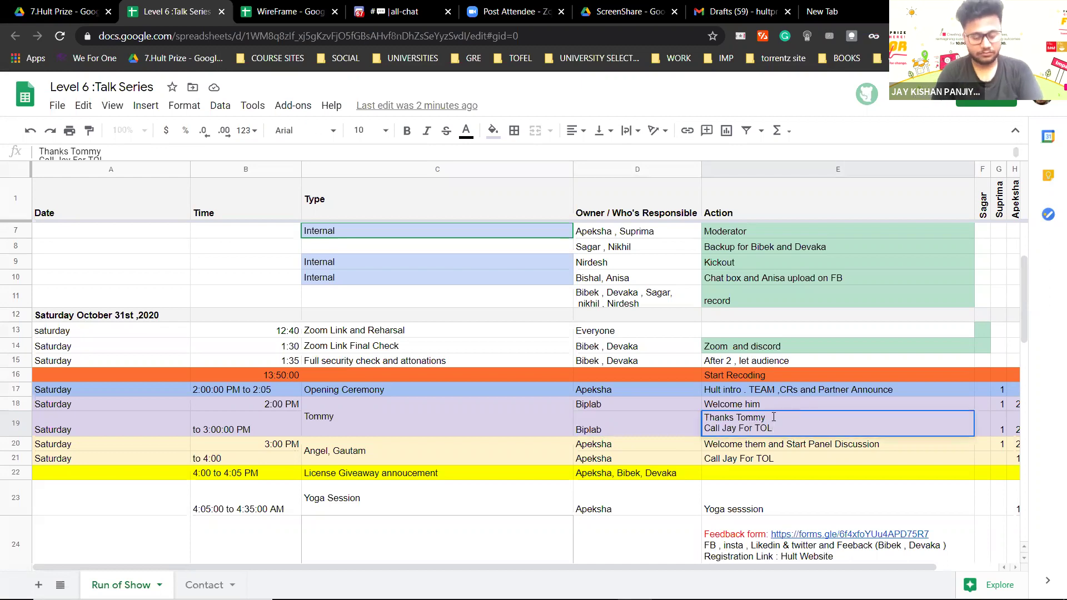
text(nd )
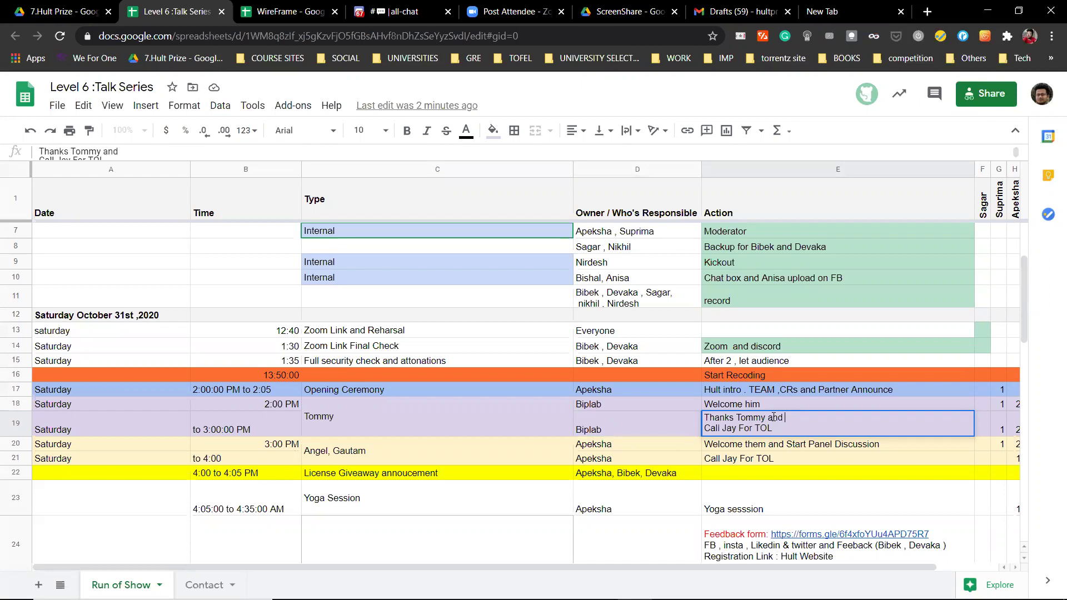
text(apeskha)
click(542, 452)
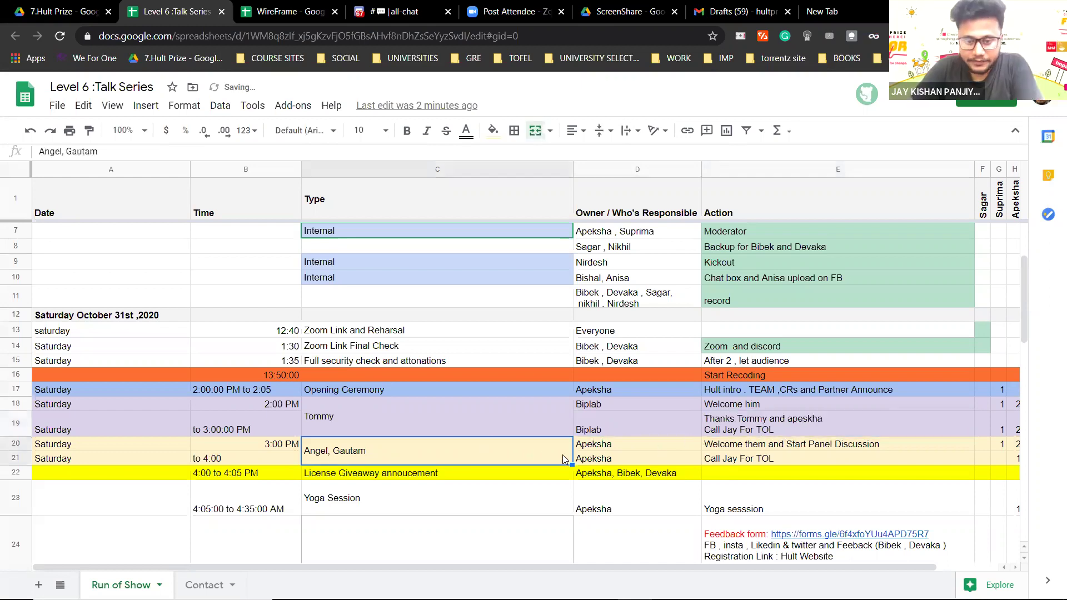
Review the owners and actions for the panel discussion in rows 20 and 21, the license giveaway in row 22 and the preceding speaker session.
click(616, 458)
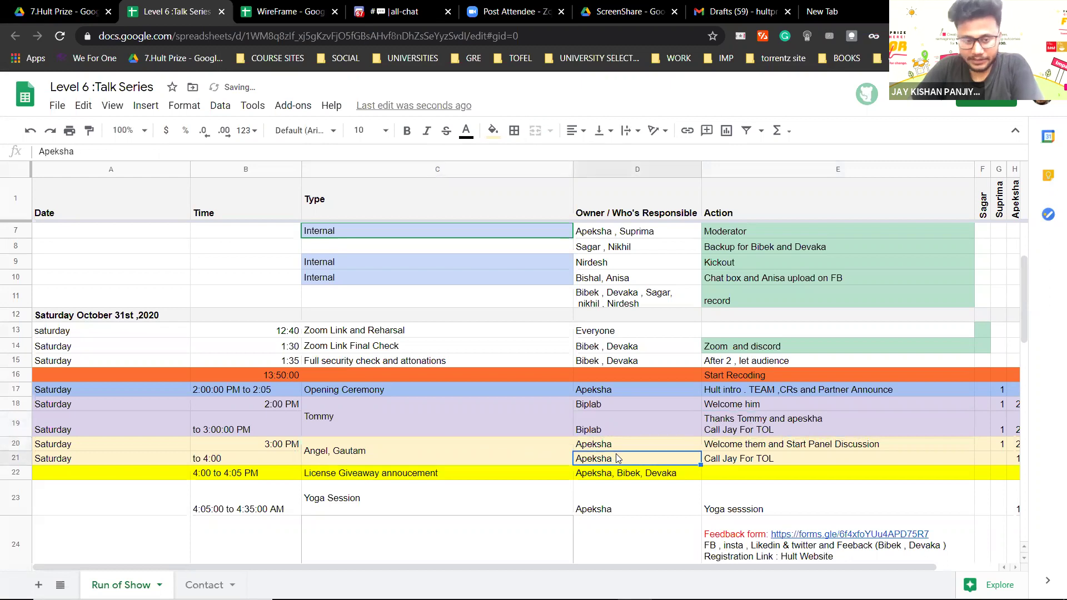
click(430, 442)
click(707, 459)
key(Up)
key(Down)
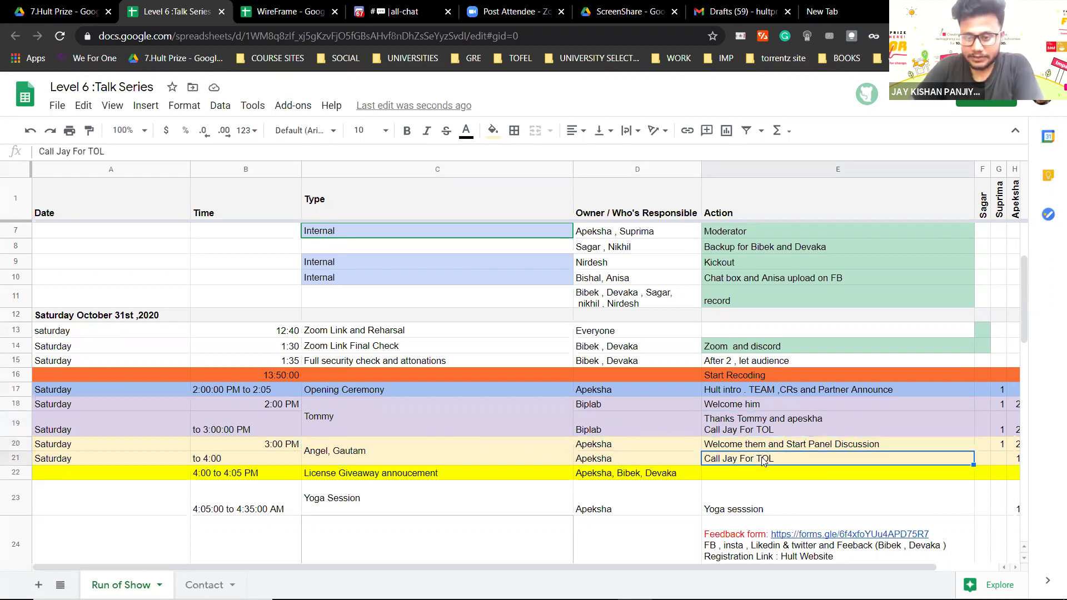
click(425, 475)
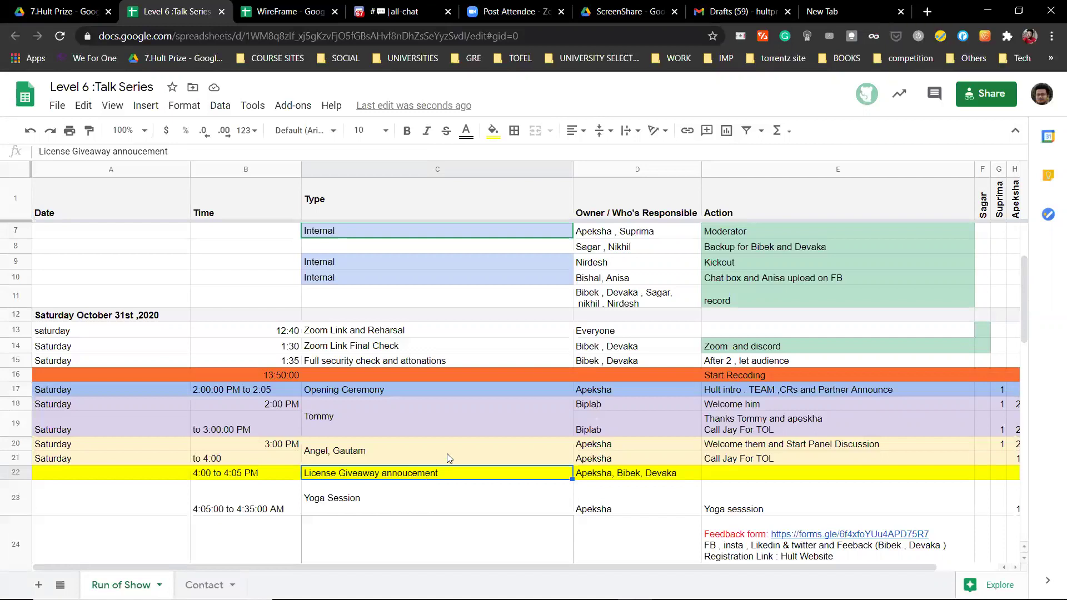
click(435, 430)
click(425, 450)
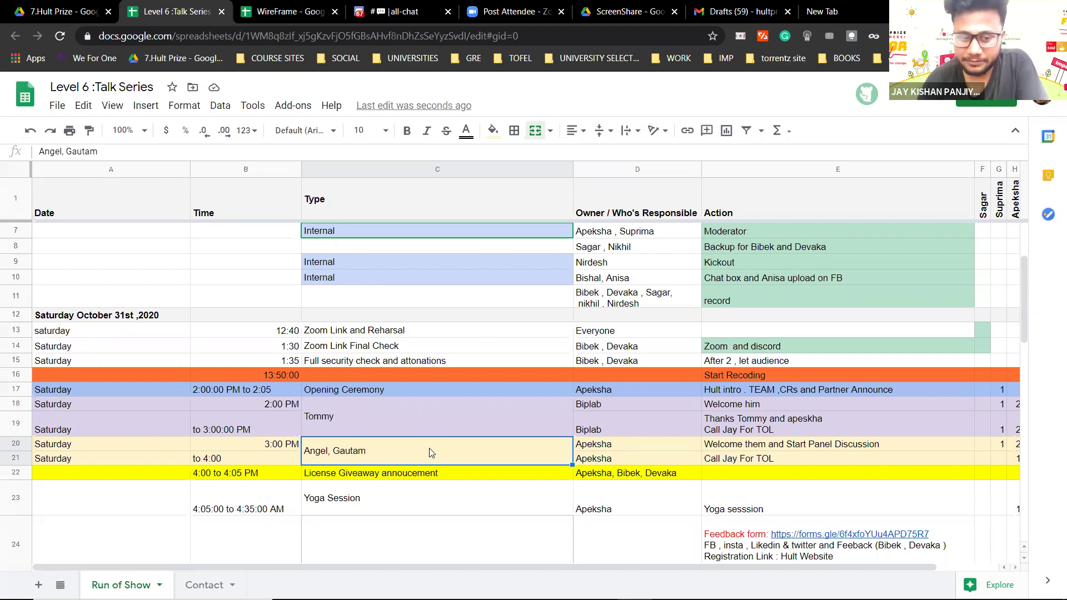
click(349, 429)
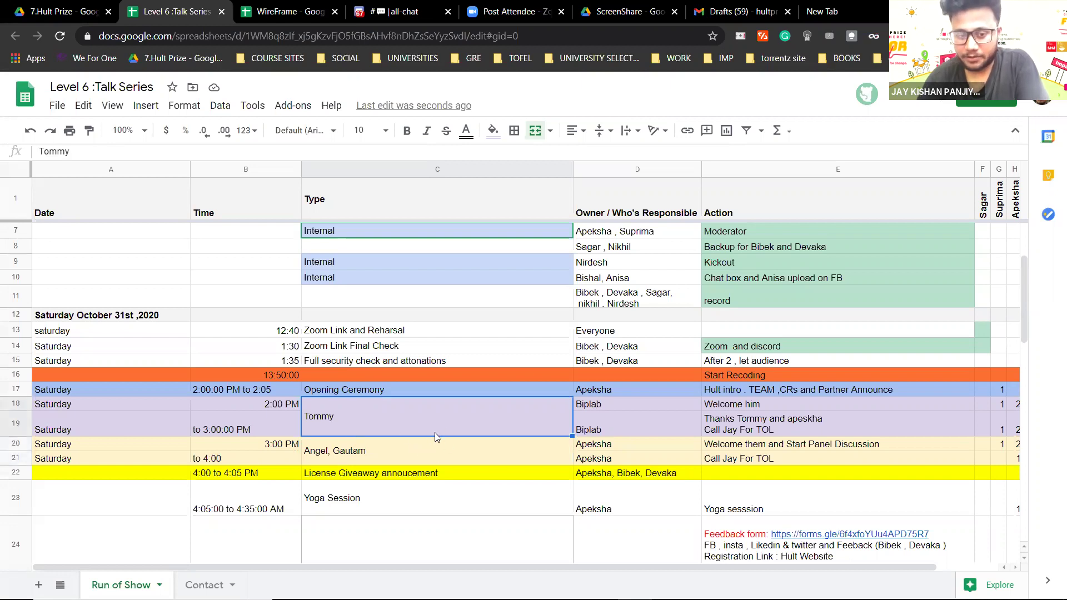
click(431, 452)
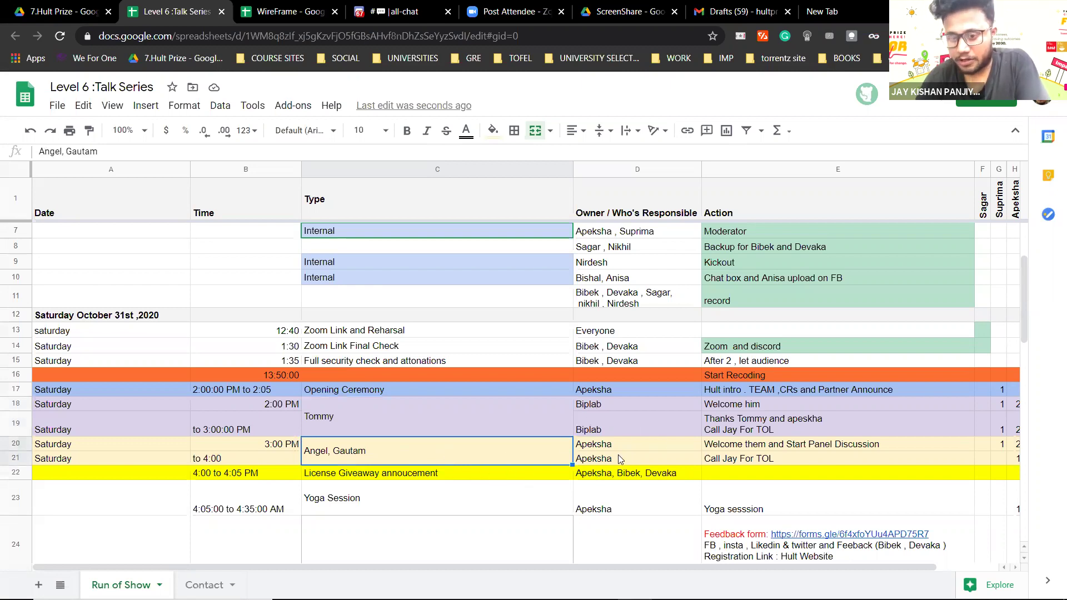
click(651, 432)
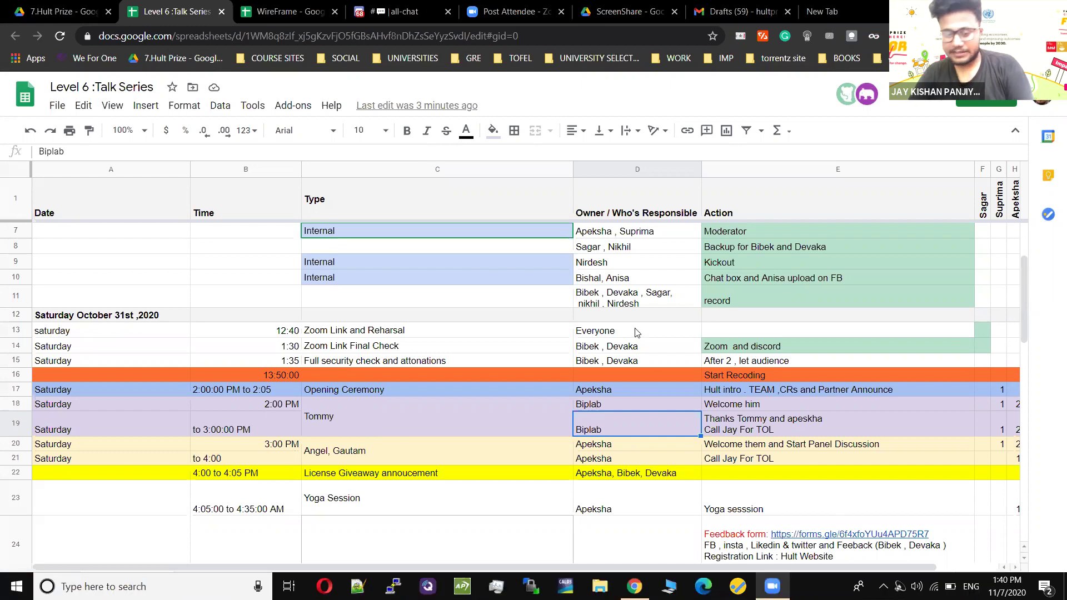
Check the time slots in column B against the speaker and panel sessions in column C, rows 18 to 21.
click(234, 450)
click(268, 457)
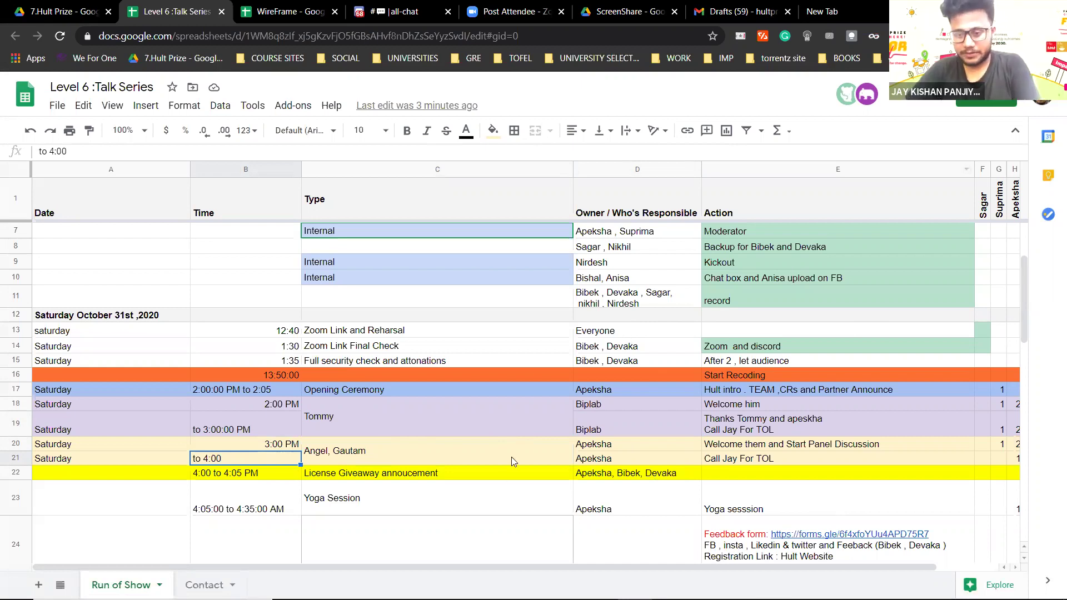
click(442, 454)
key(Left)
key(Right)
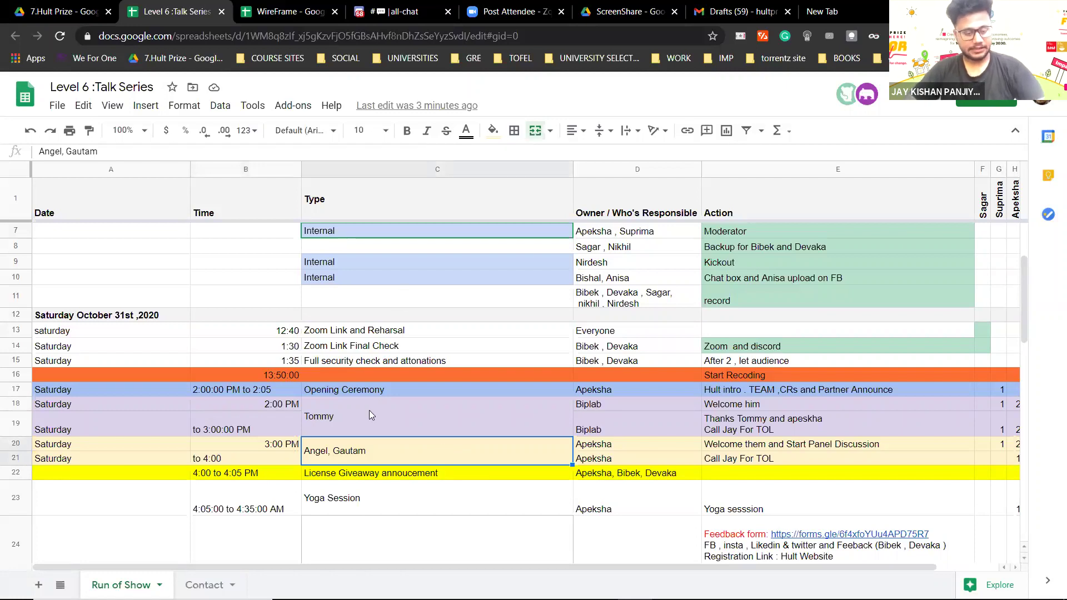
click(251, 423)
click(363, 412)
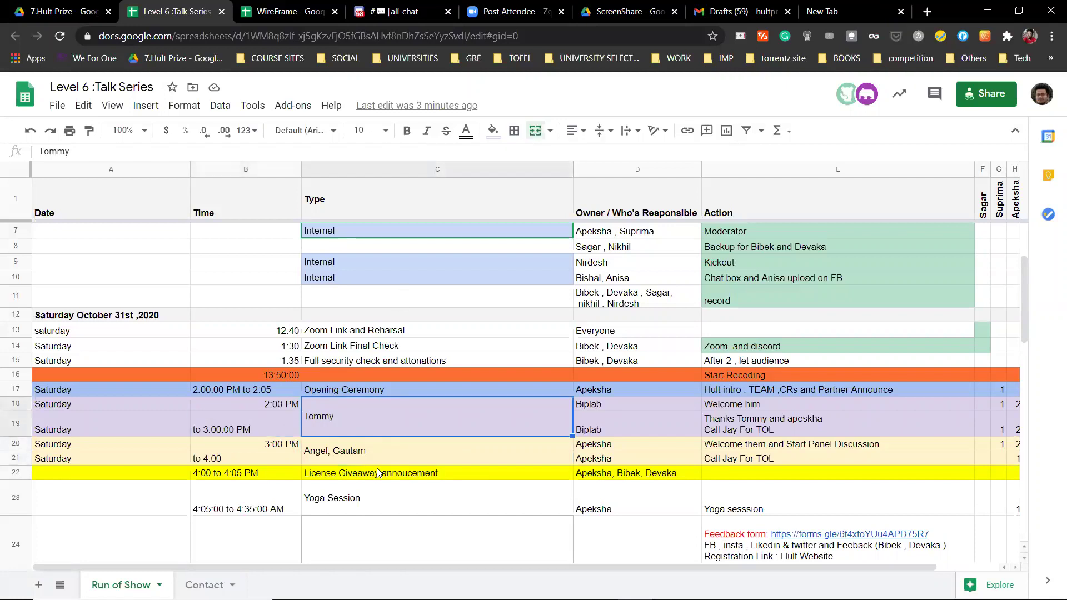
click(381, 456)
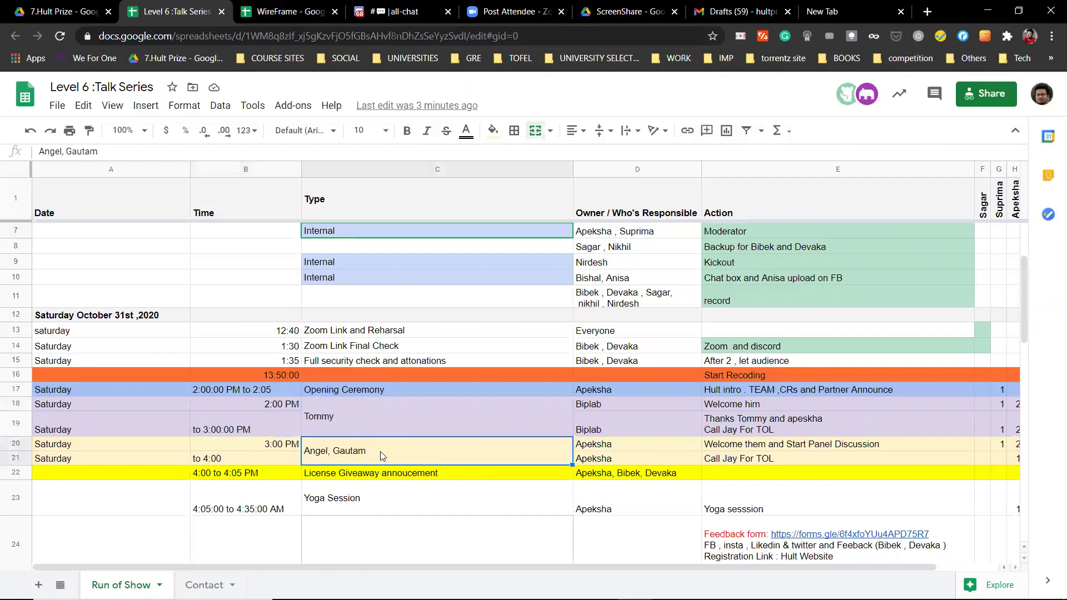
click(282, 451)
click(317, 460)
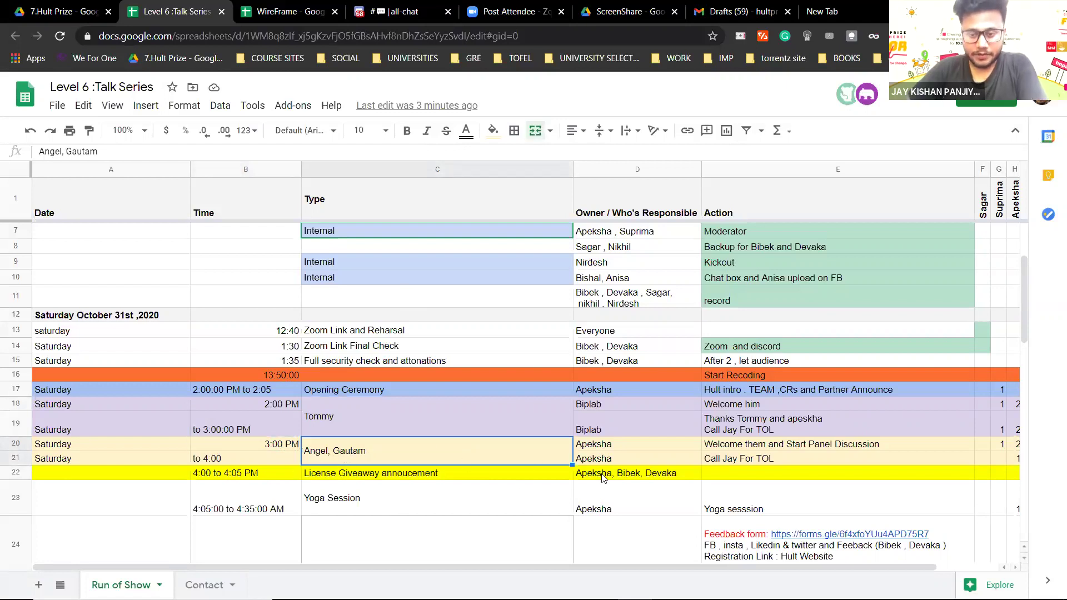
Insert one empty row directly below row 21, under the panel discussion.
click(268, 459)
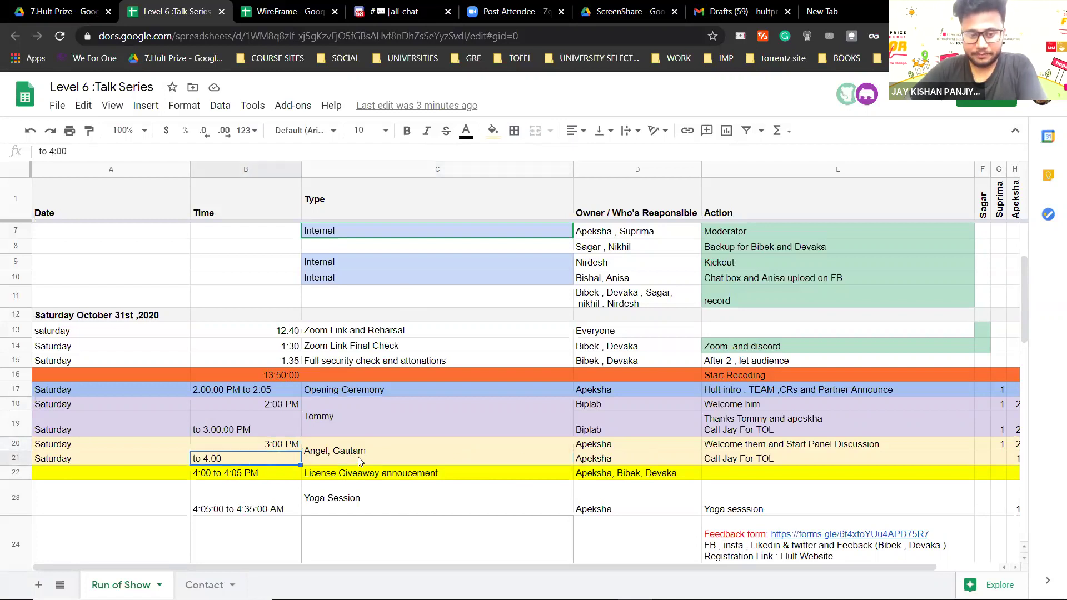
double_click(215, 459)
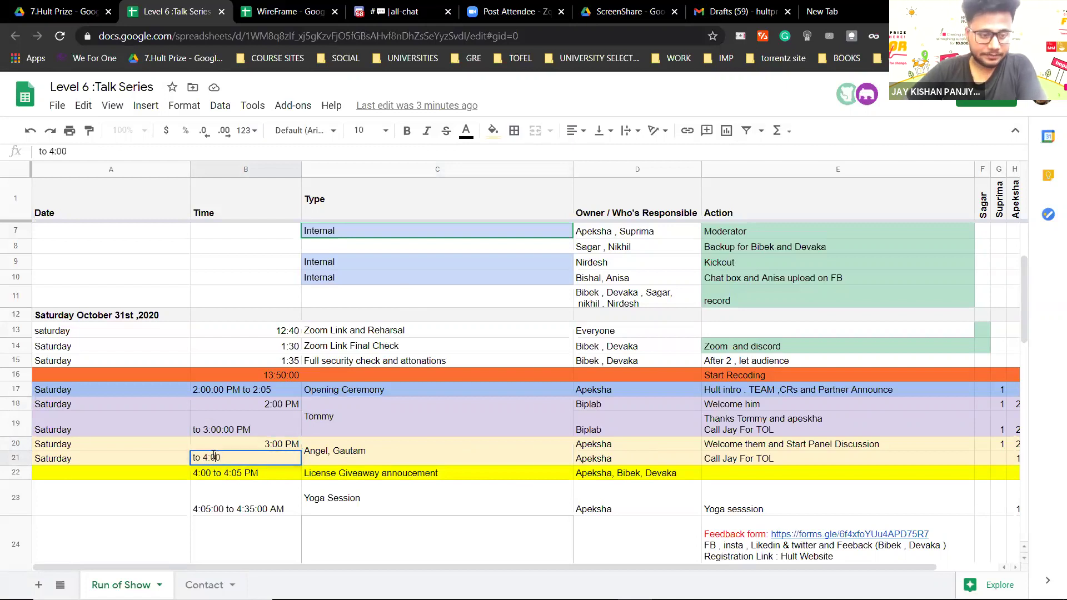
click(23, 464)
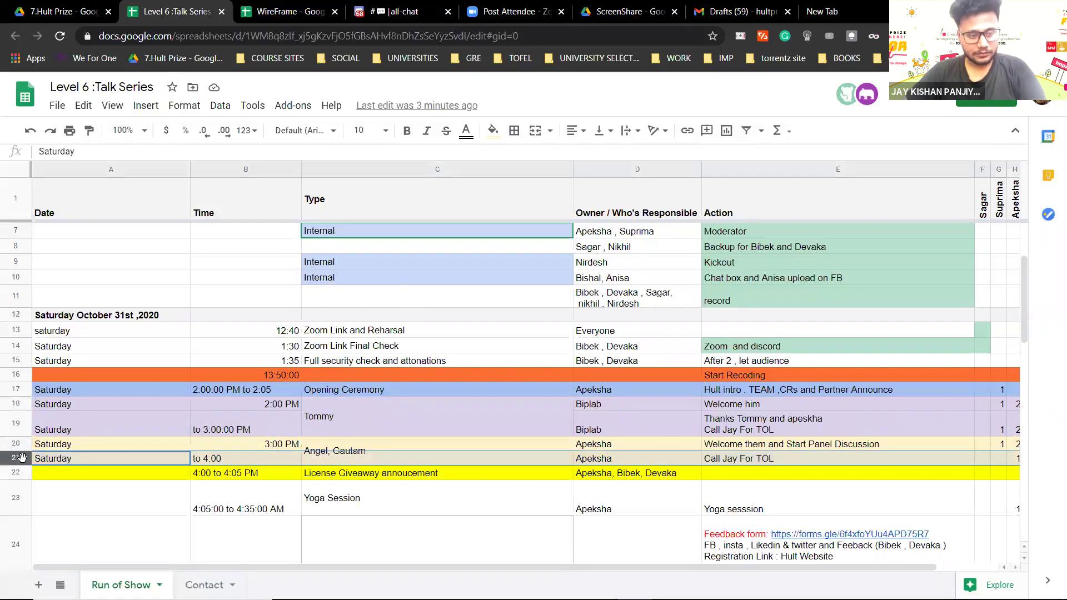
right_click(24, 464)
click(85, 316)
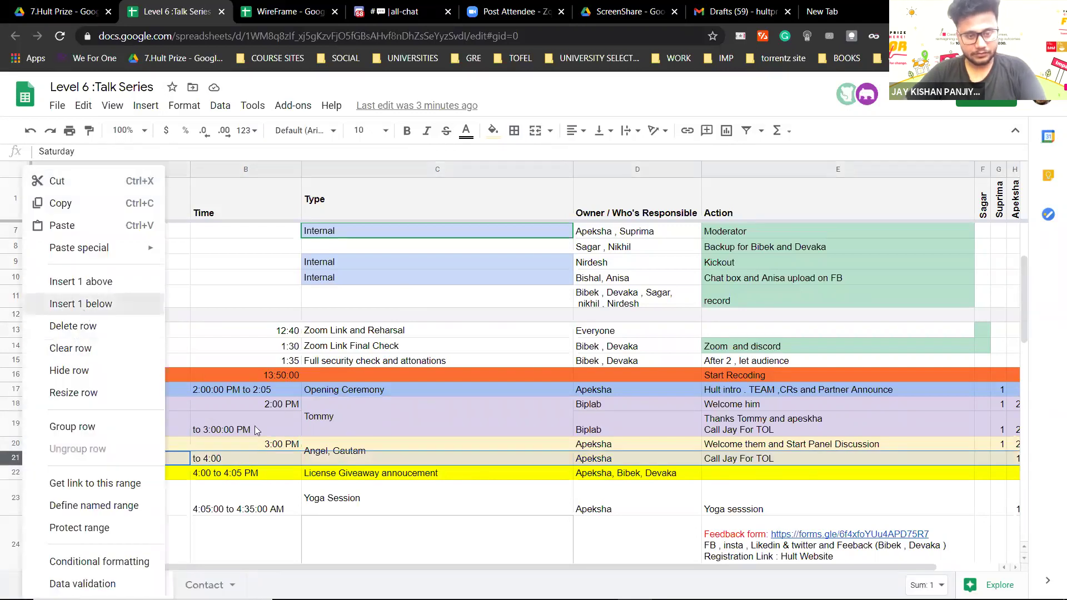
Enter the time slot "3:45 to 4 PM" in cell B22 of the empty row.
click(235, 469)
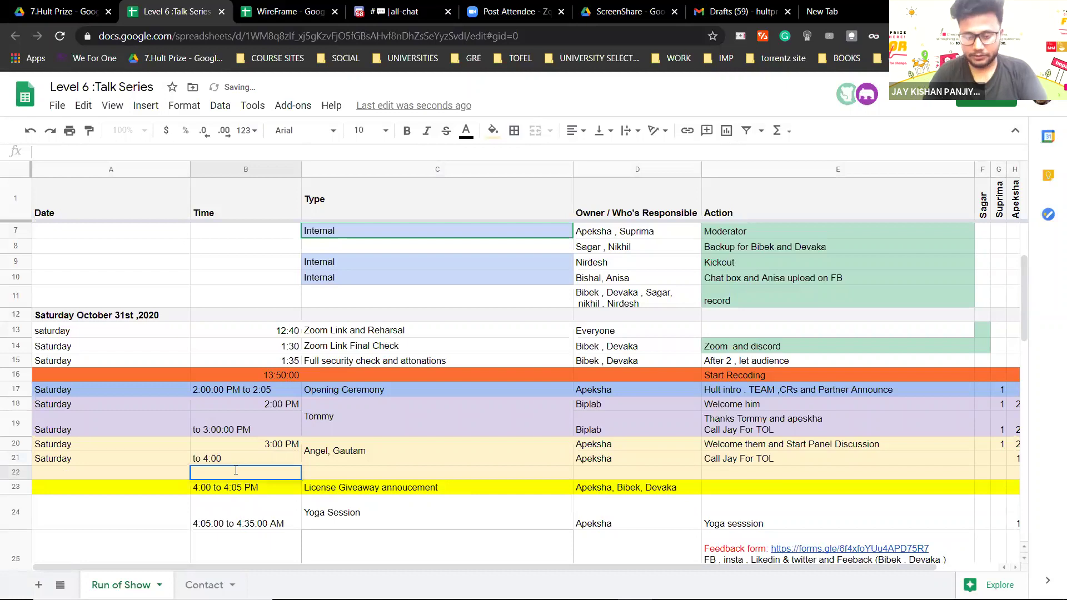
text(3:45 to 4 Pm)
key(BackSpace)
text(M)
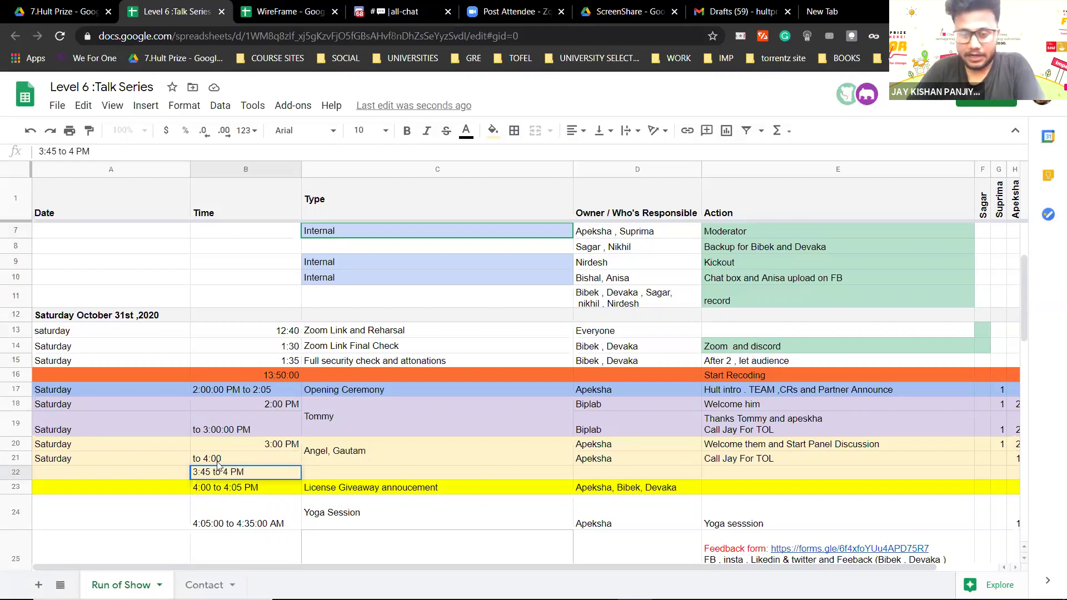
click(334, 471)
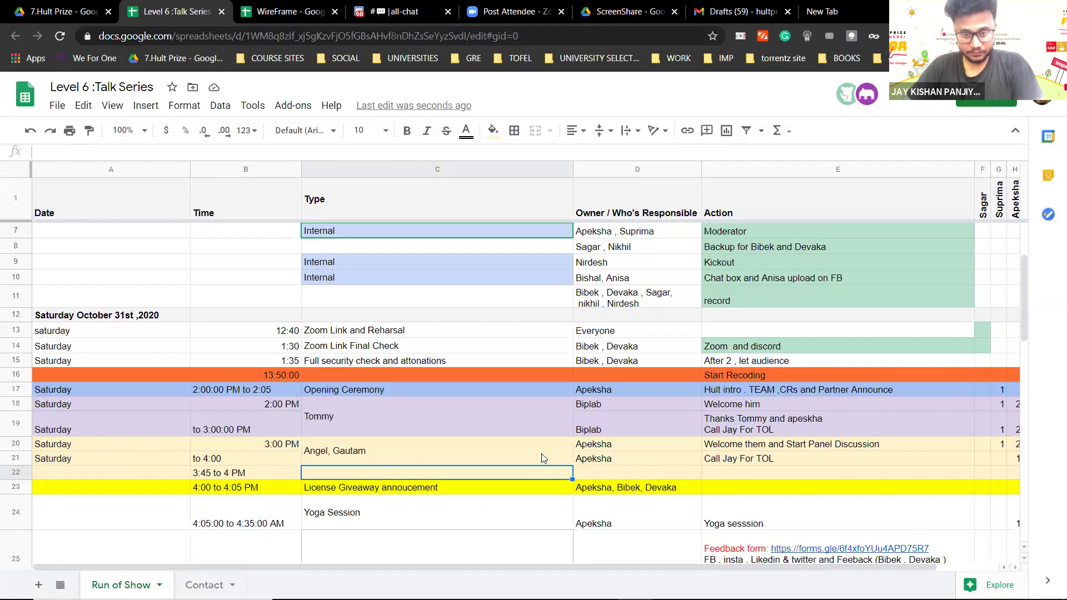
Enter "Q/A" in the owner column of row 22, cell D22.
click(607, 476)
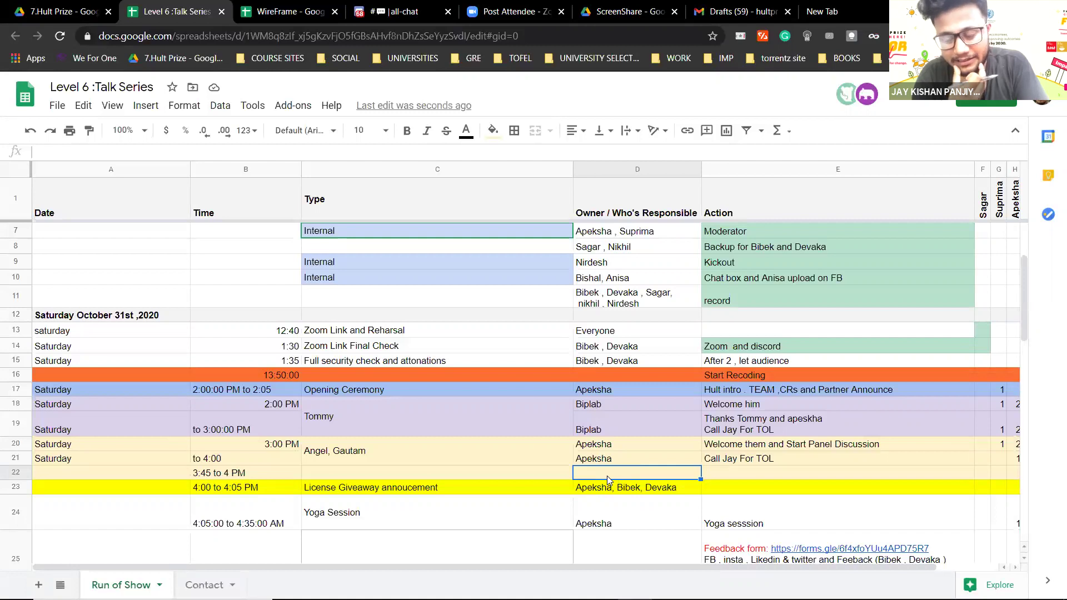
key(XF86AudioLowerVolume)
key(XF86AudioLowerVolume)
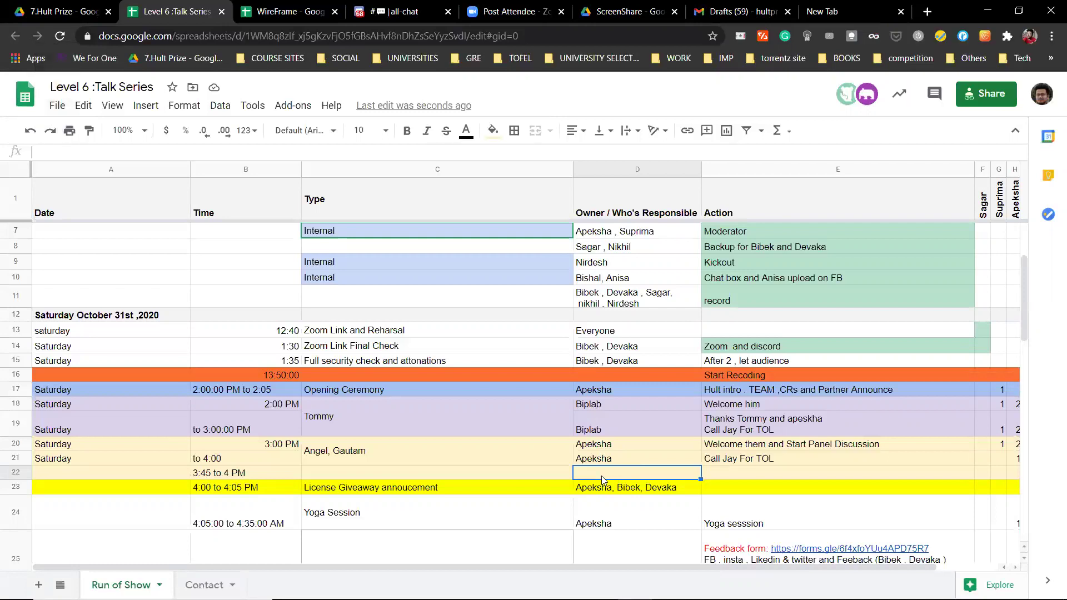
double_click(369, 476)
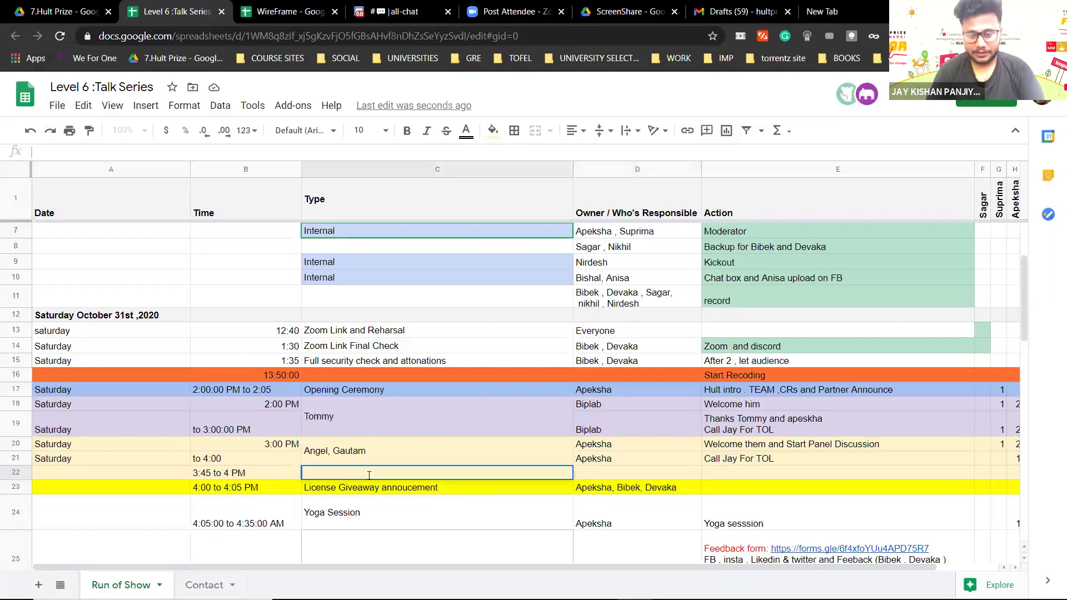
click(659, 474)
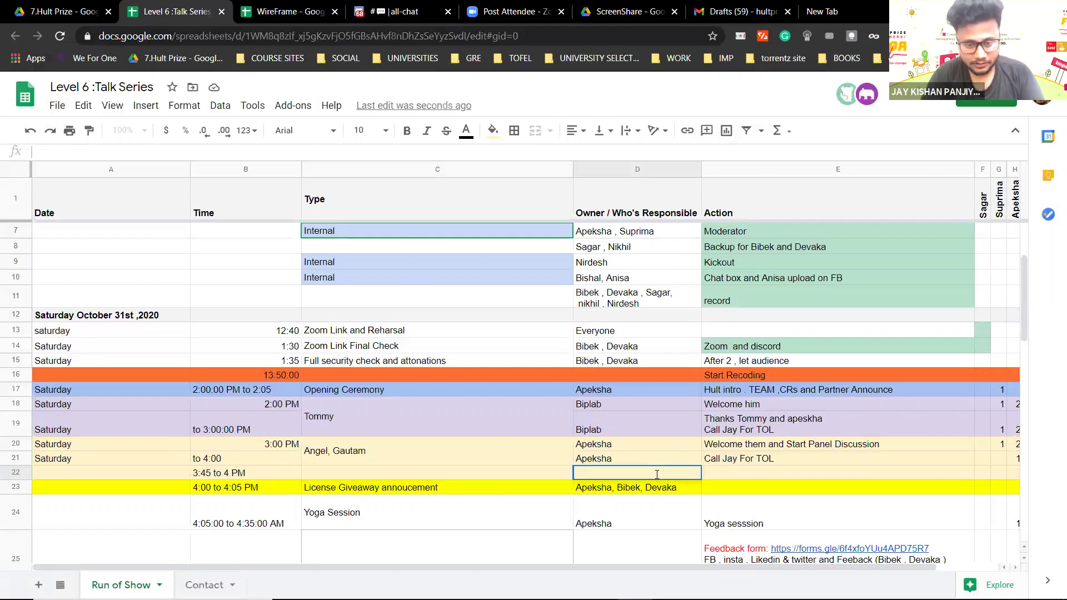
text(Q/A)
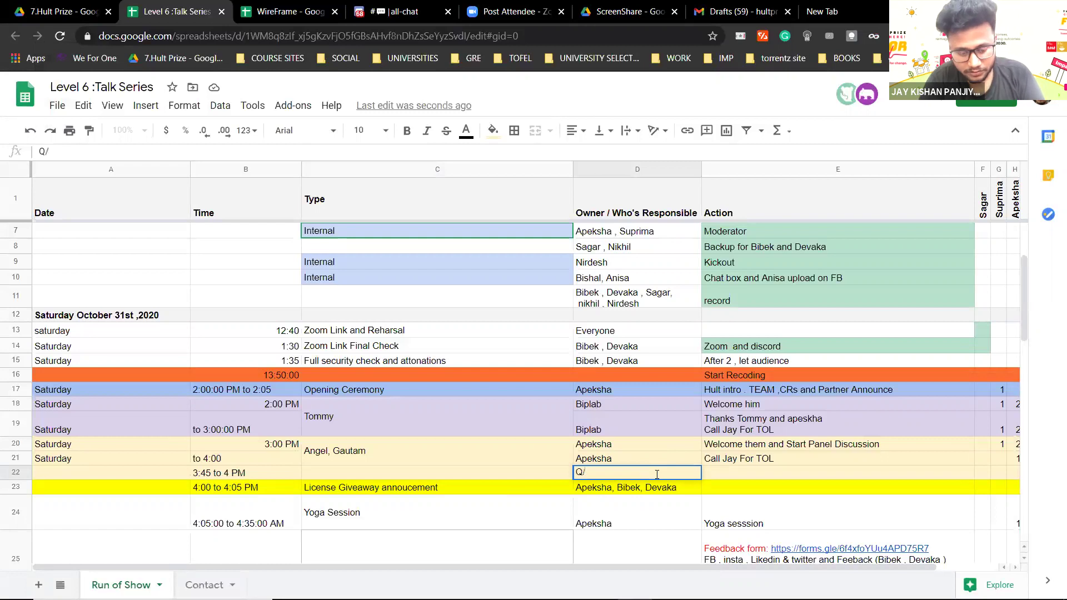
click(748, 471)
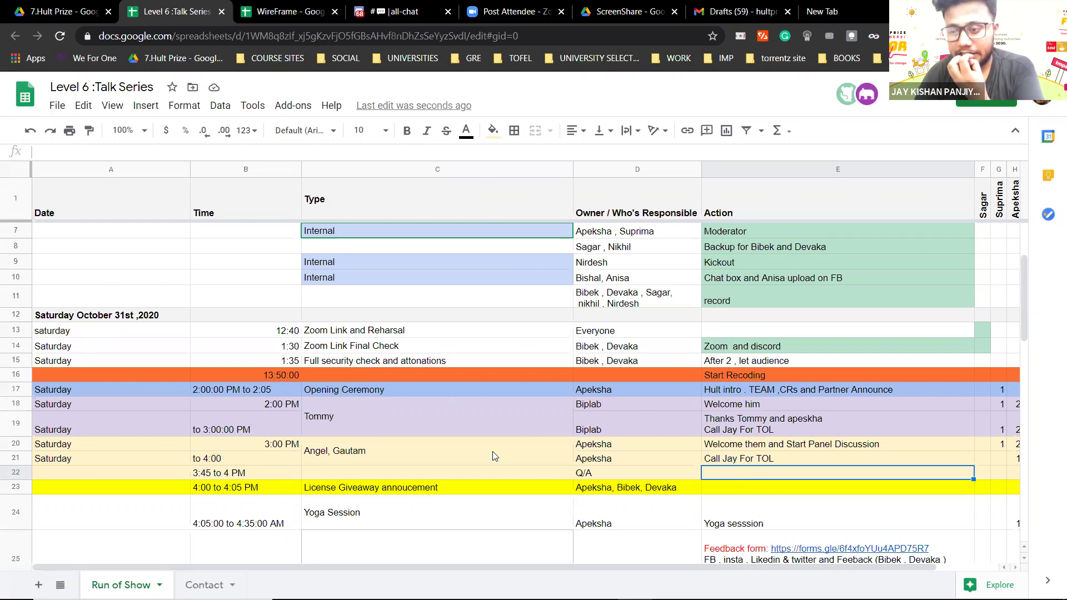
Review the license giveaway in row 23 and the yoga session in row 24 against the Q/A slot in row 22.
click(484, 489)
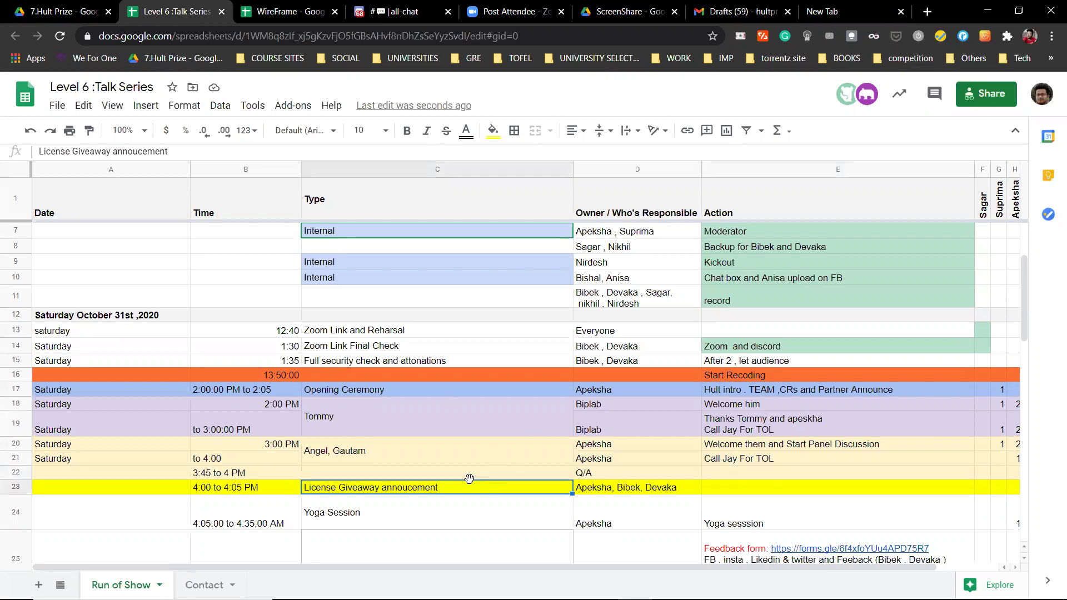
double_click(437, 472)
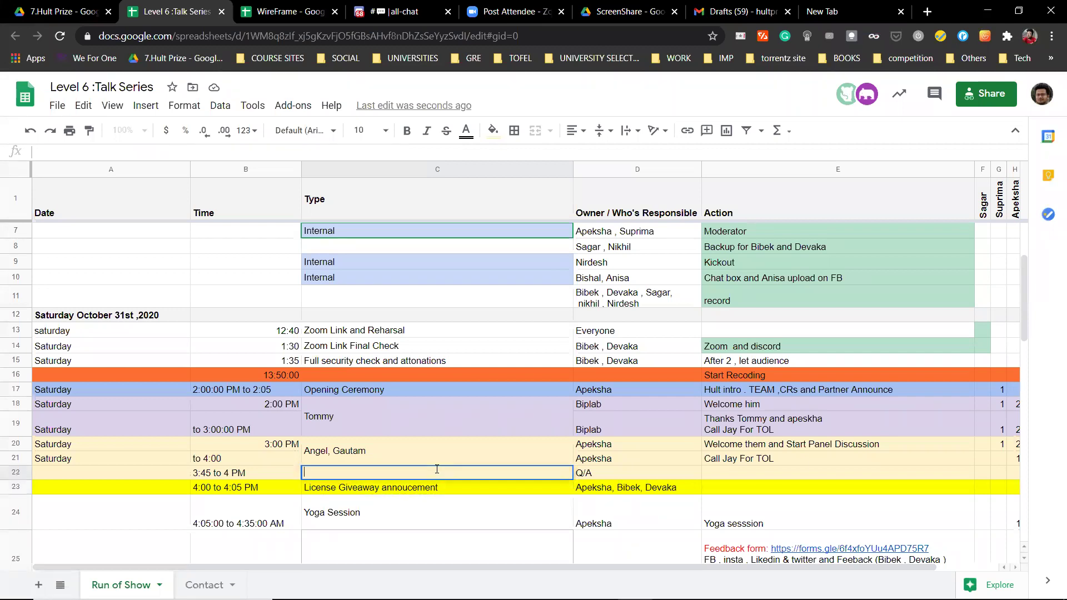
click(736, 476)
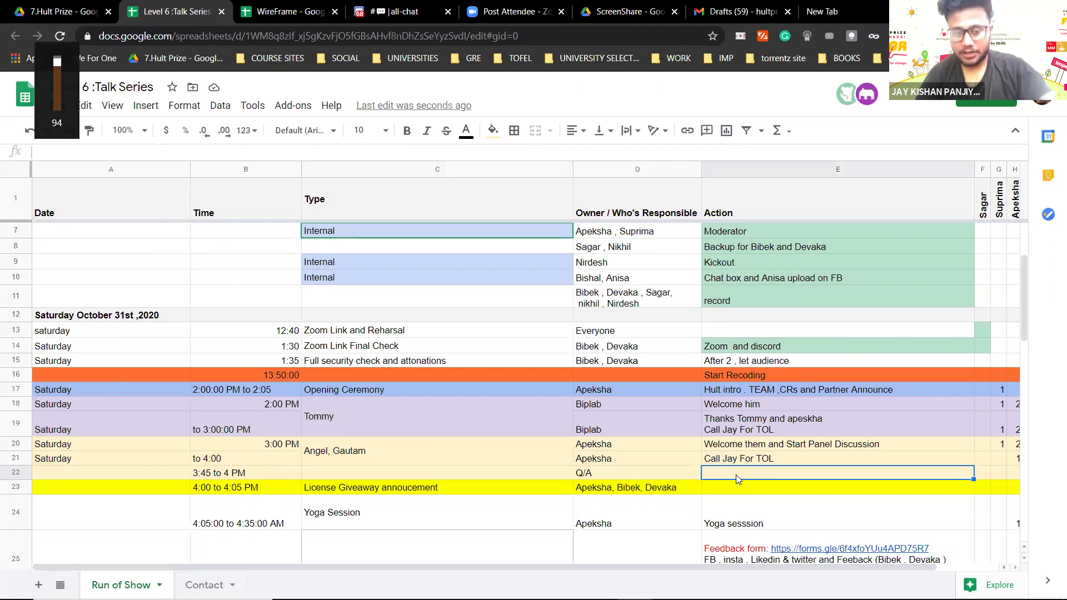
click(469, 488)
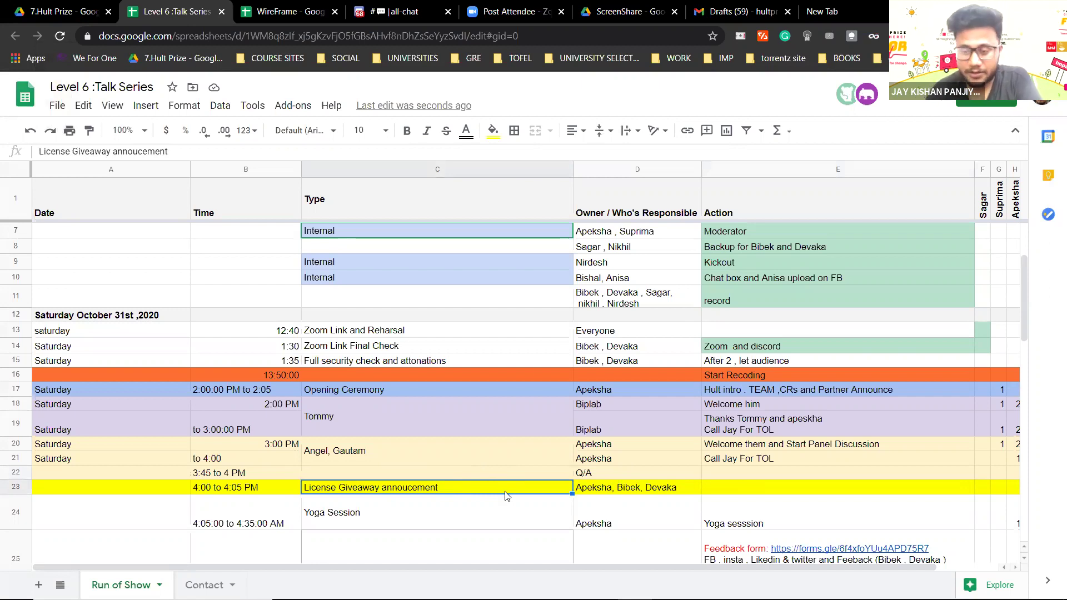
click(475, 509)
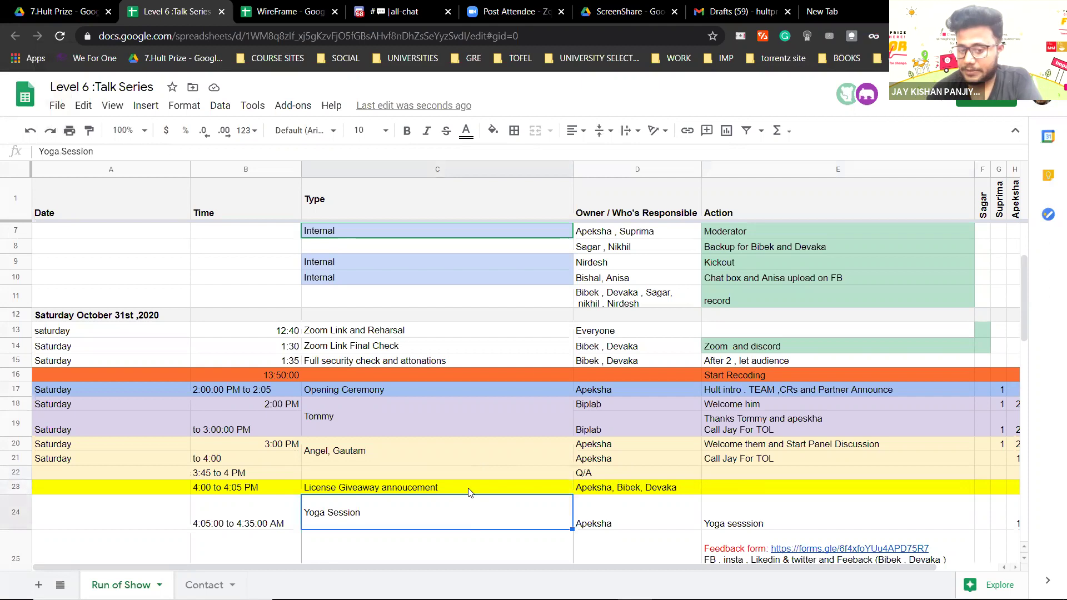
click(469, 490)
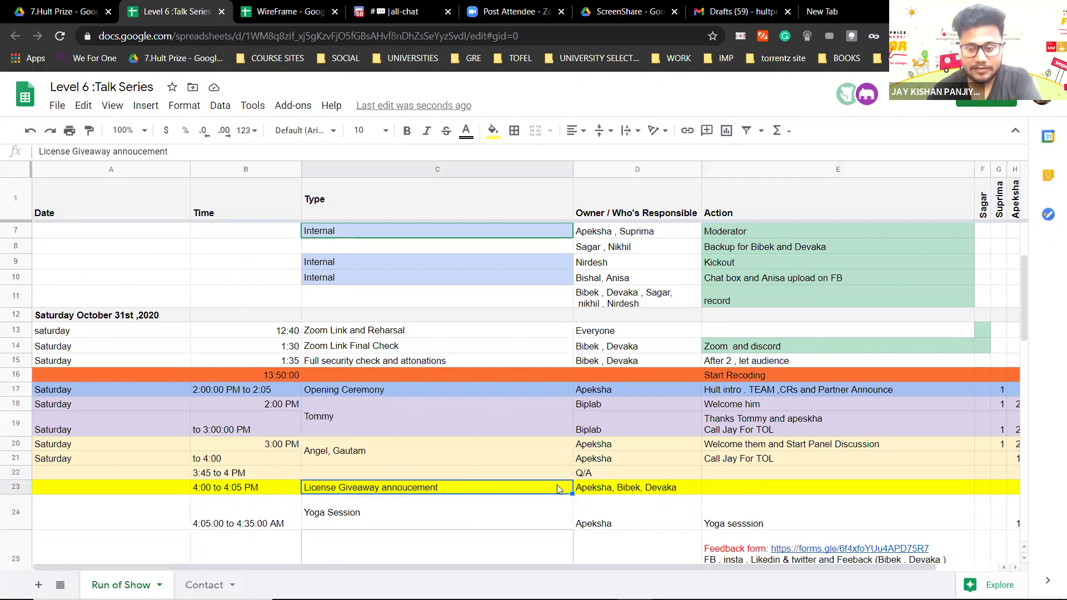
click(443, 525)
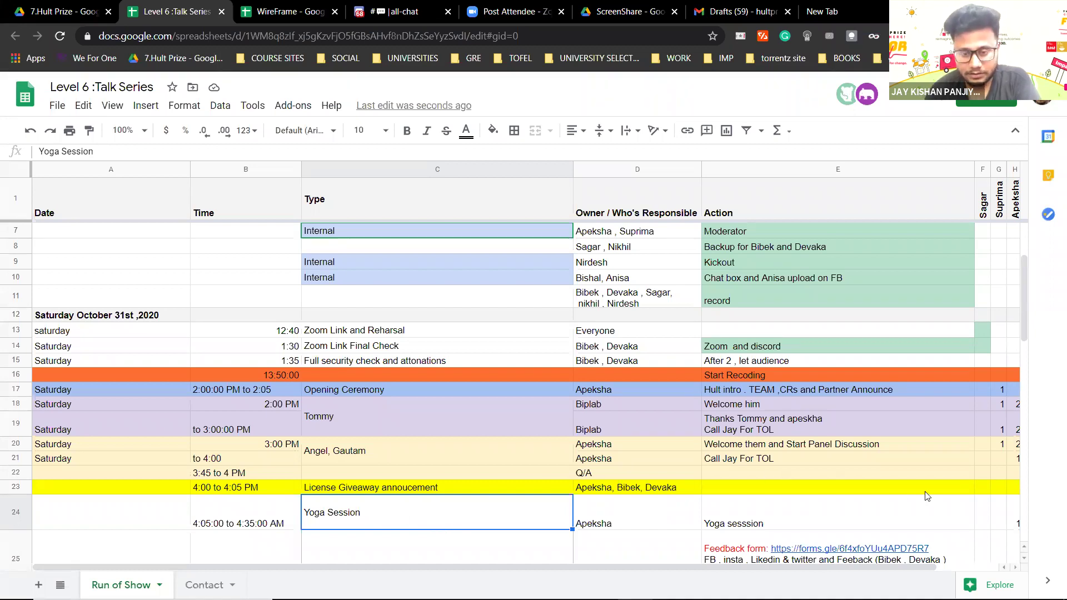
click(635, 519)
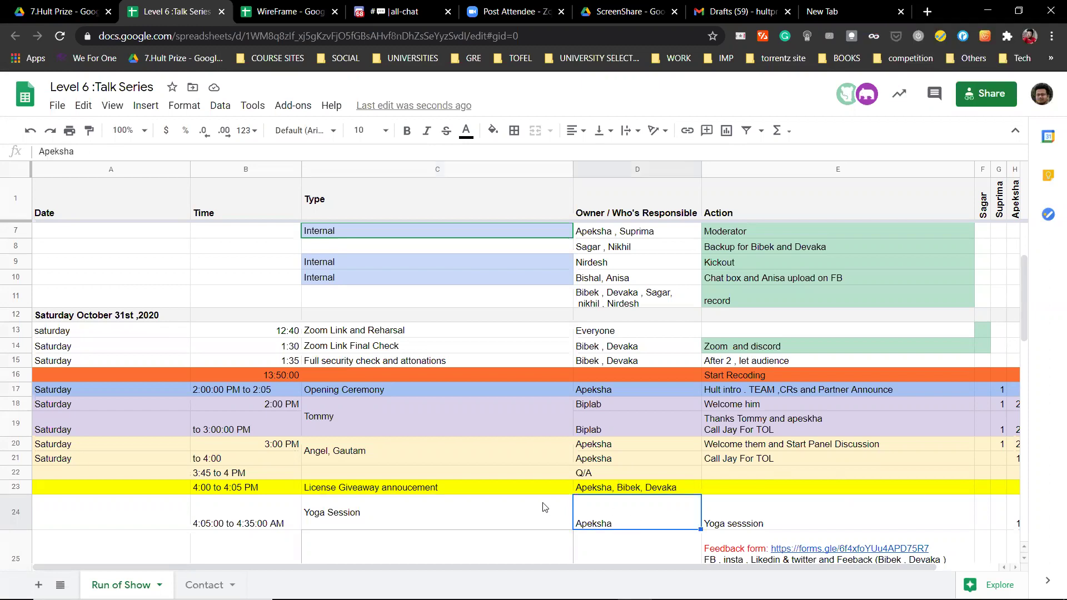
click(526, 491)
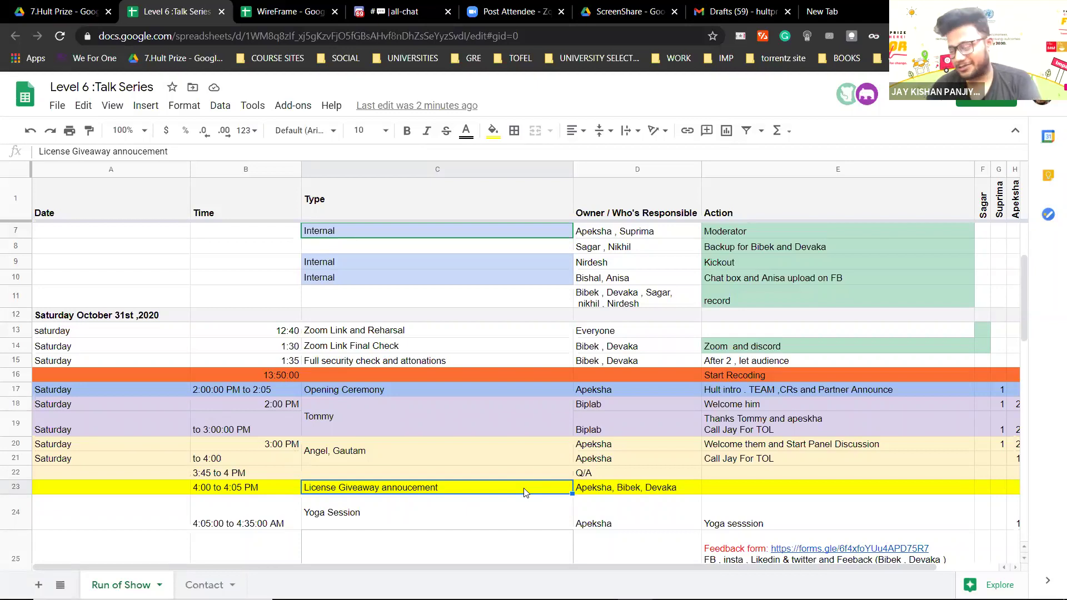
click(484, 525)
click(742, 476)
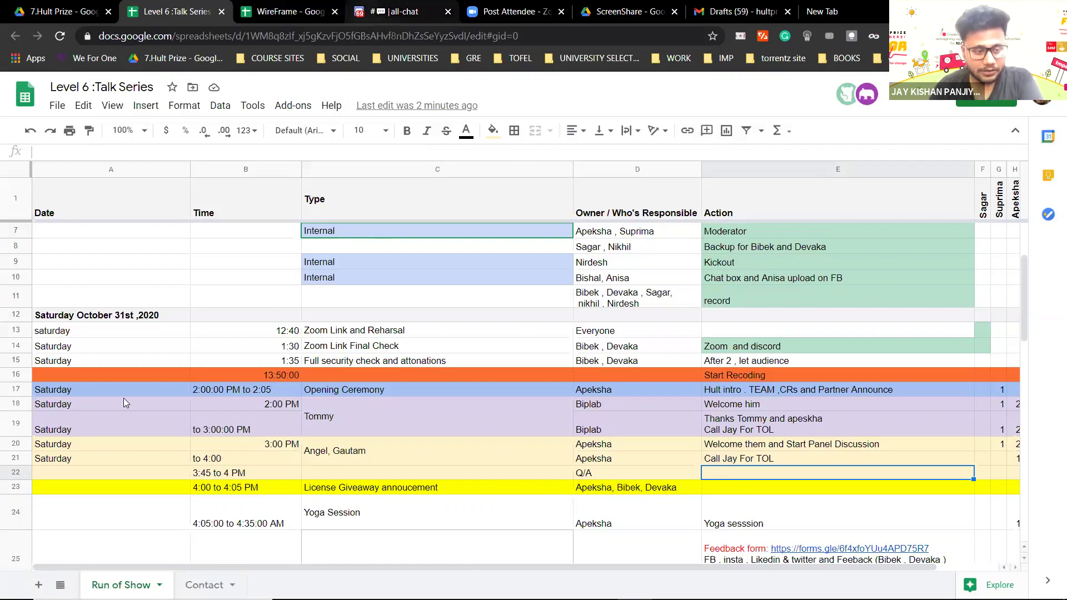
Switch to Discord to check the messages in the -mc channel, and return to the Level 6 Talk Series sheet.
key(ctrl+4)
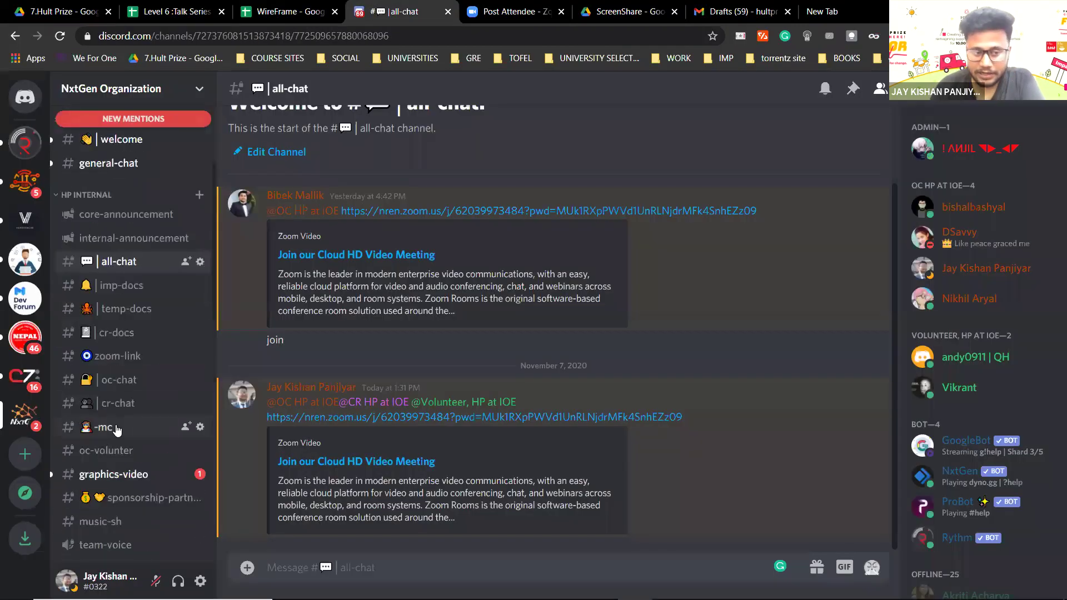
click(103, 427)
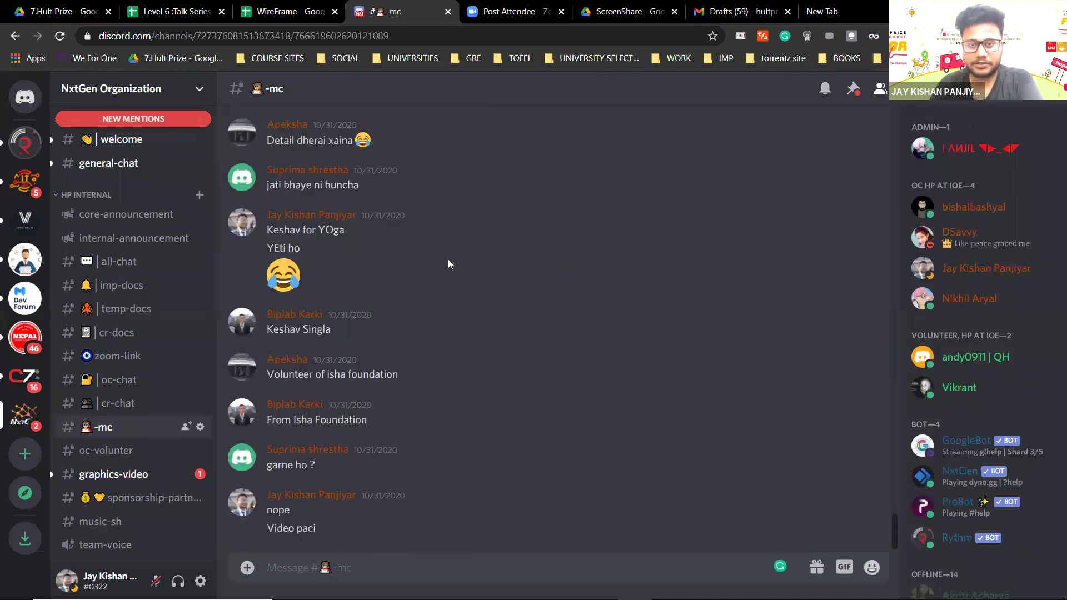
key(ctrl+2)
Review the yoga session and feedback entries in rows 24 and 25, and the first speaker session's owner and start time in rows 18 and 19.
click(406, 515)
scroll(405, 514, down, 3)
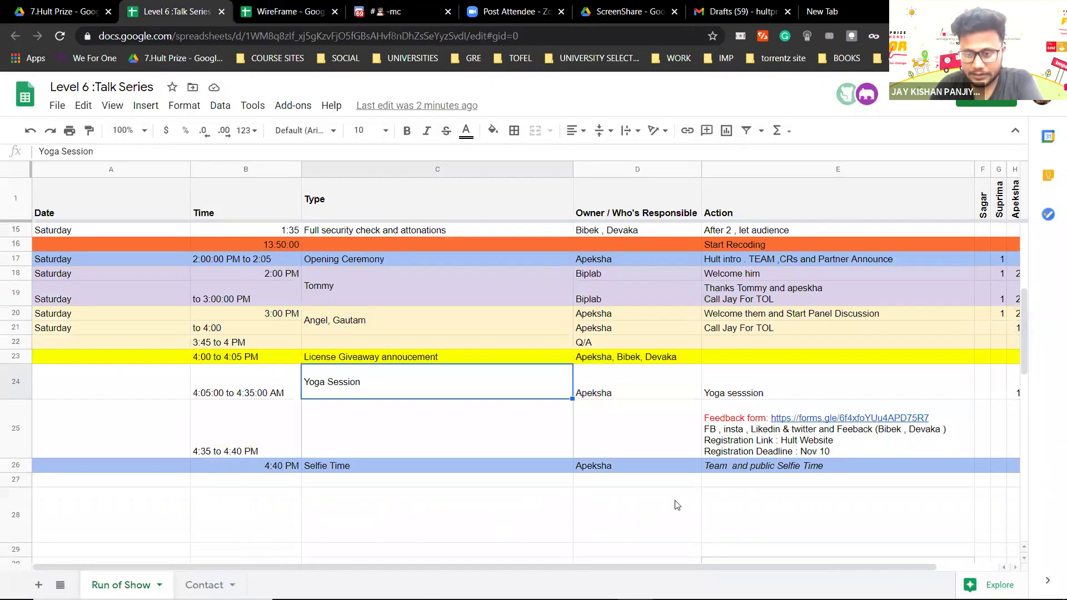
click(723, 433)
scroll(581, 414, up, 3)
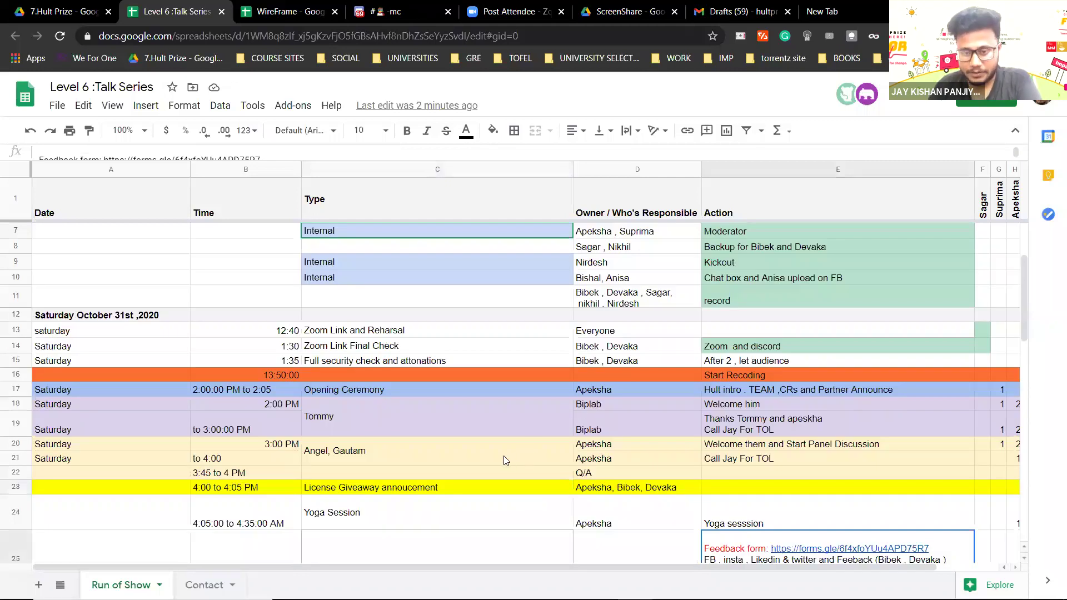
click(665, 431)
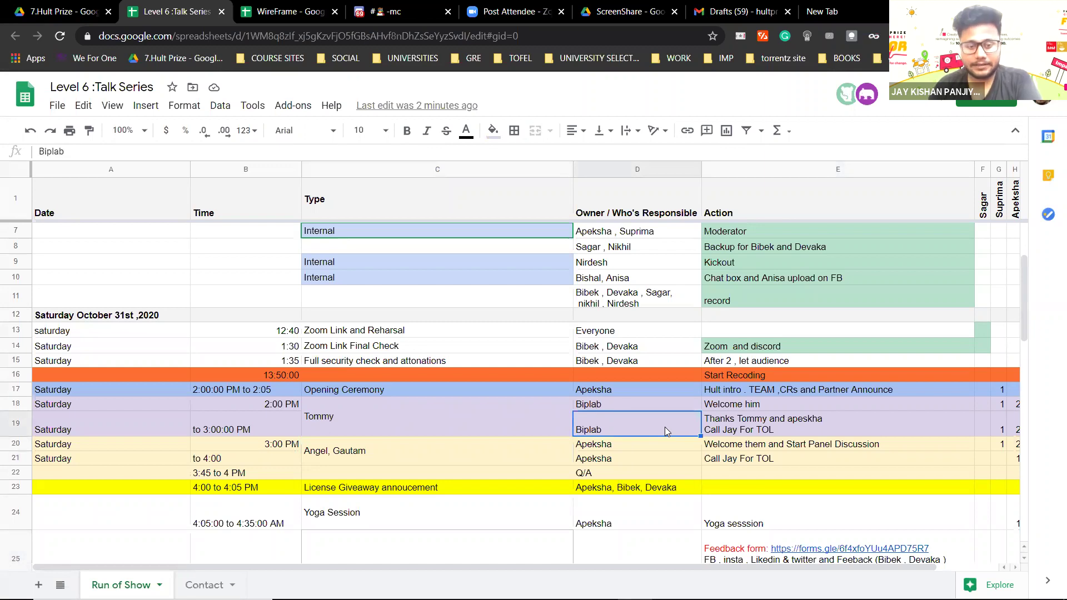
click(456, 416)
click(263, 405)
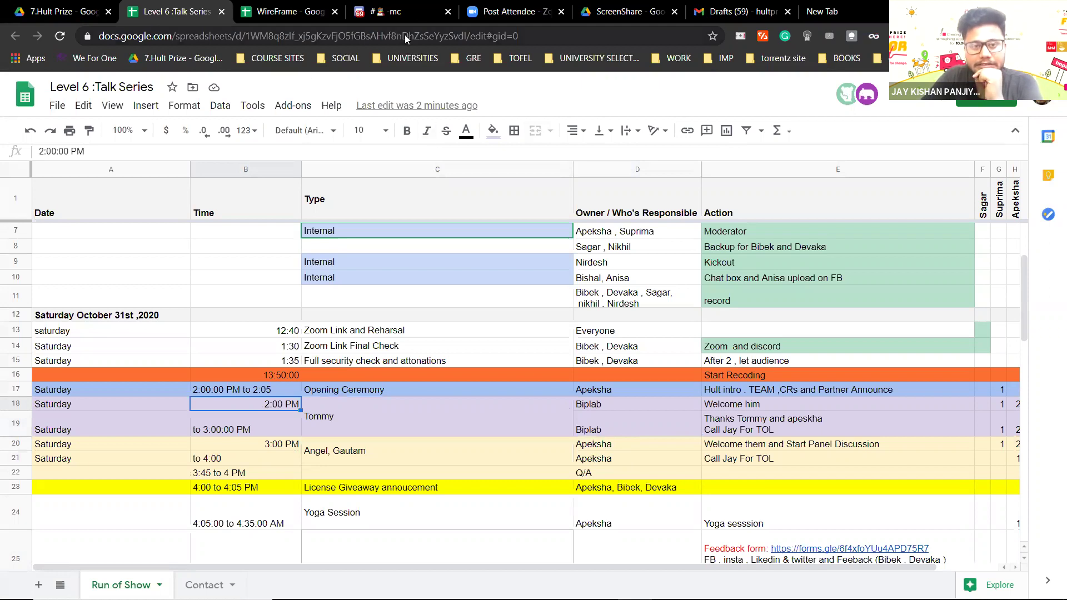
Switch to Discord and send the reply "xaina yr" in the graphics-video channel.
key(ctrl+4)
click(114, 475)
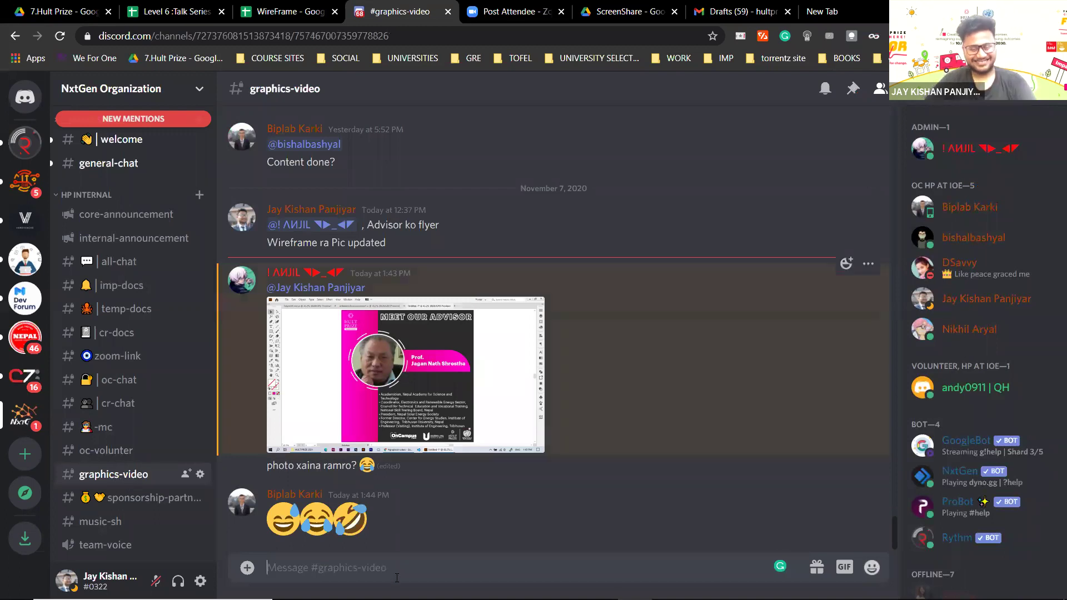
text(xaina yr)
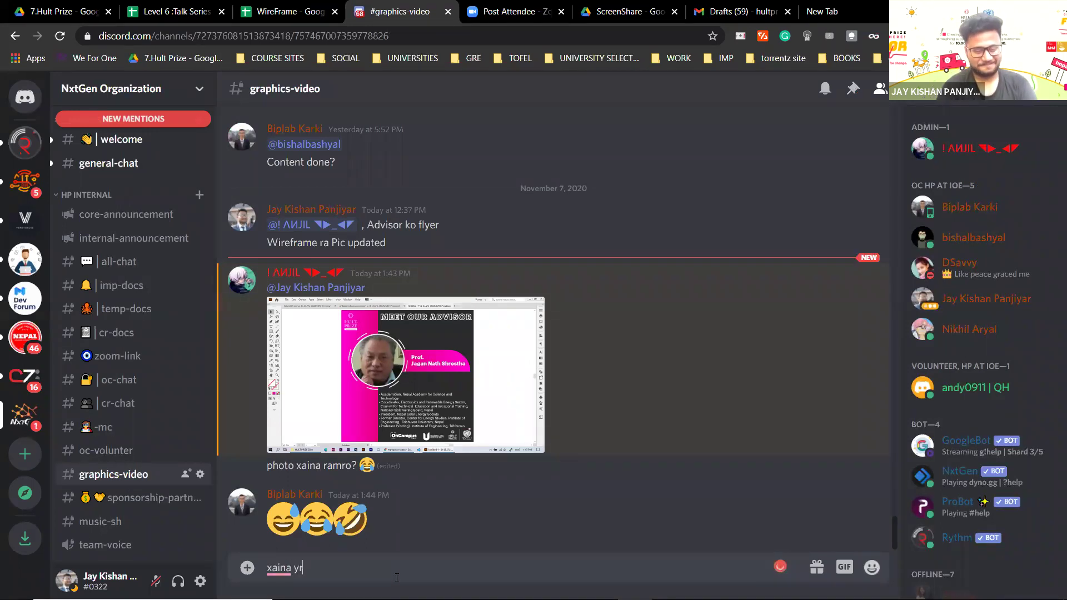
key(Return)
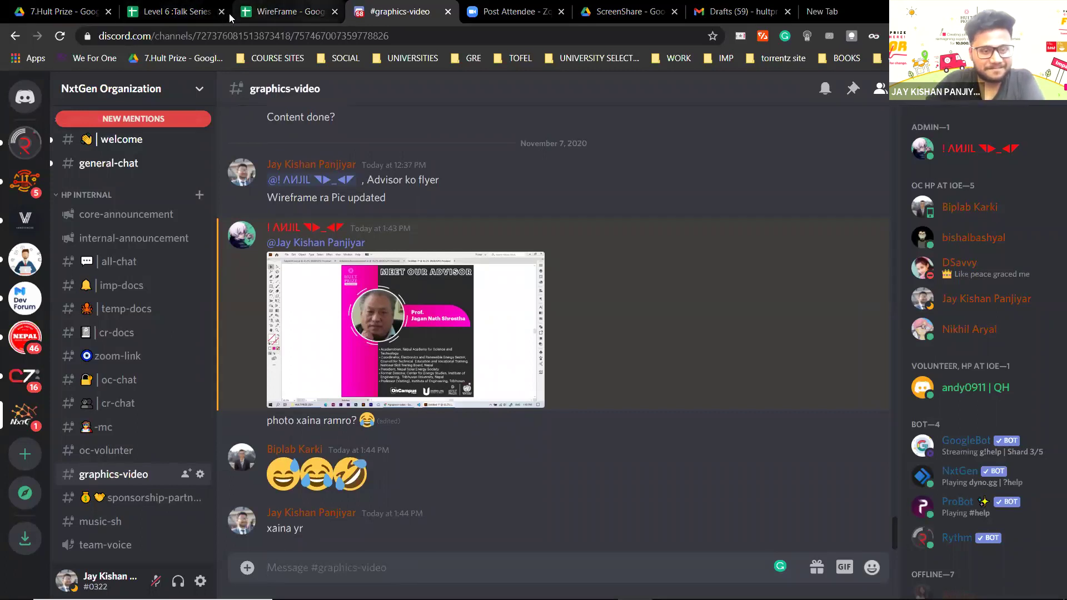
Send the follow-up message "Thik" in the graphics-video channel.
click(296, 573)
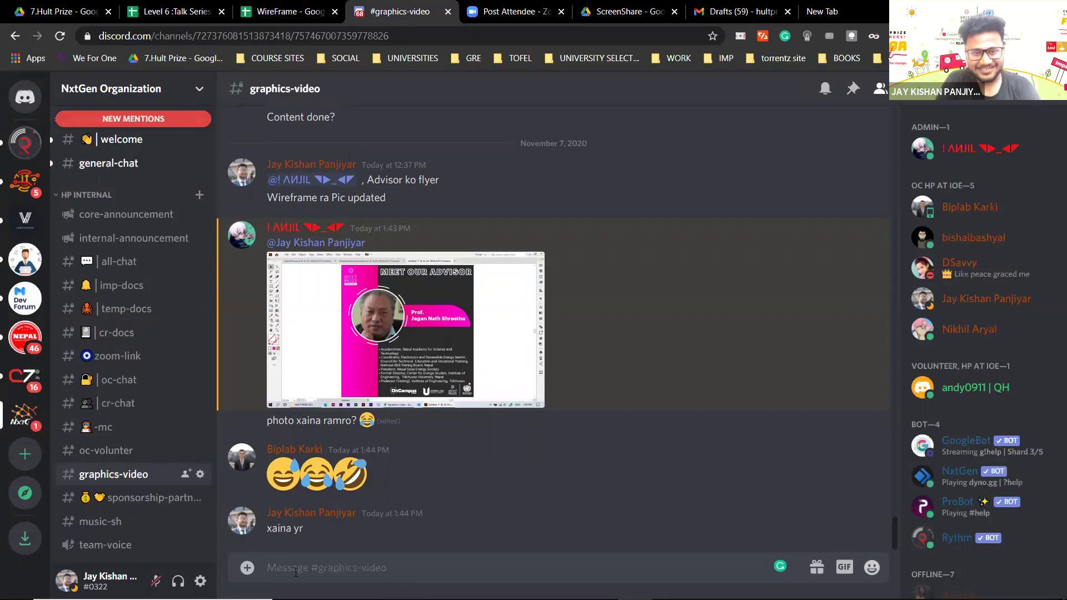
text(Thik)
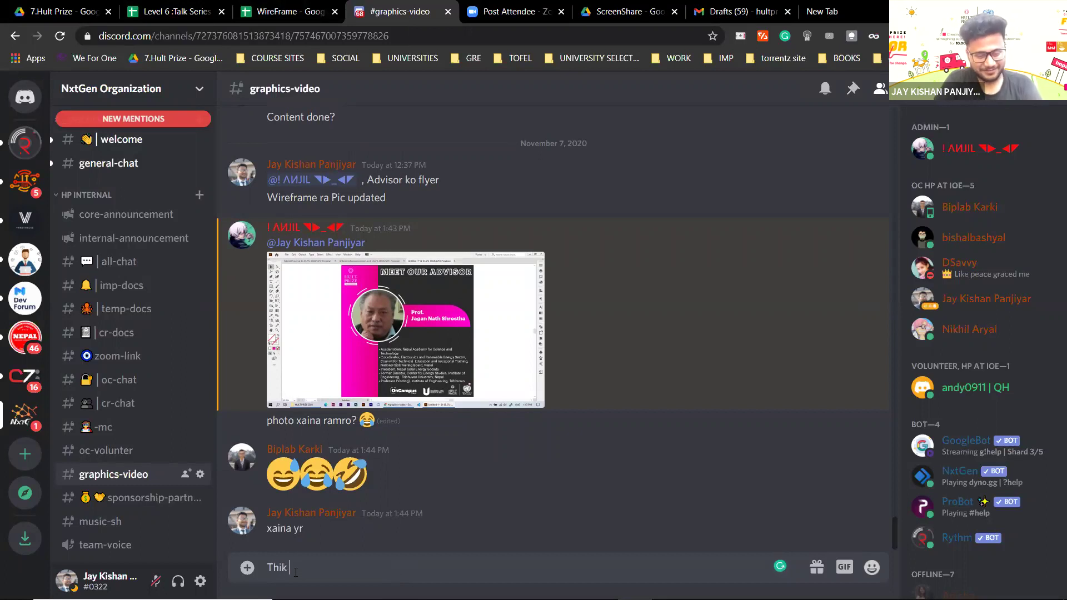
key(Return)
Send the message "budho lai kna ramro dekhinu paryo" in the graphics-video channel.
text(bud)
key(BackSpace)
text(ho lai kna ram)
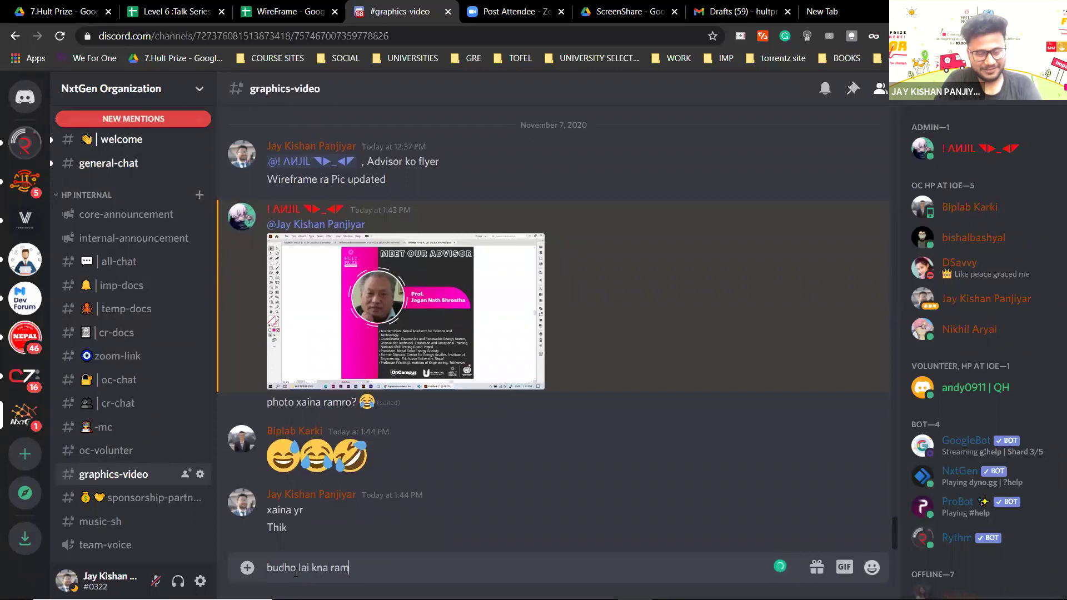
text(ro dekhinu paryo)
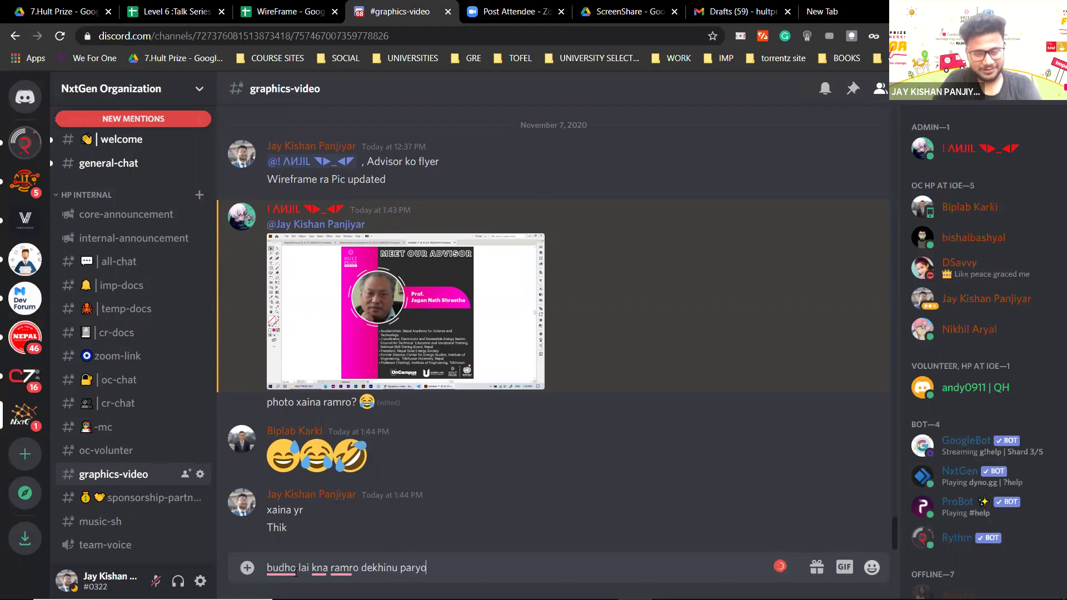
key(Return)
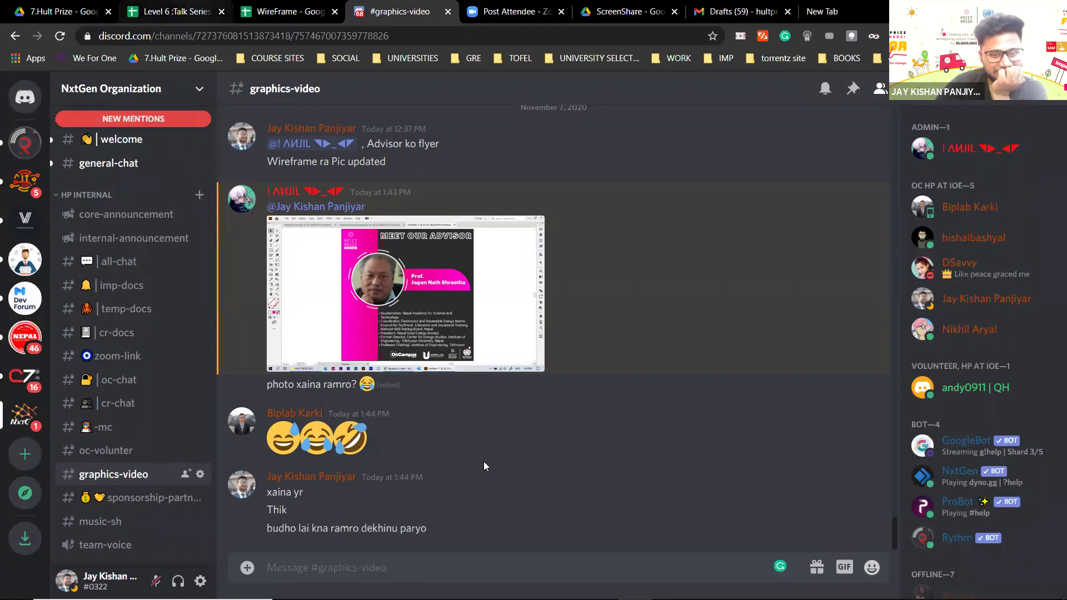
Return to the Level 6 Talk Series sheet and review the times, sessions and owners from the opening ceremony through the license giveaway, rows 17 to 23.
key(ctrl+2)
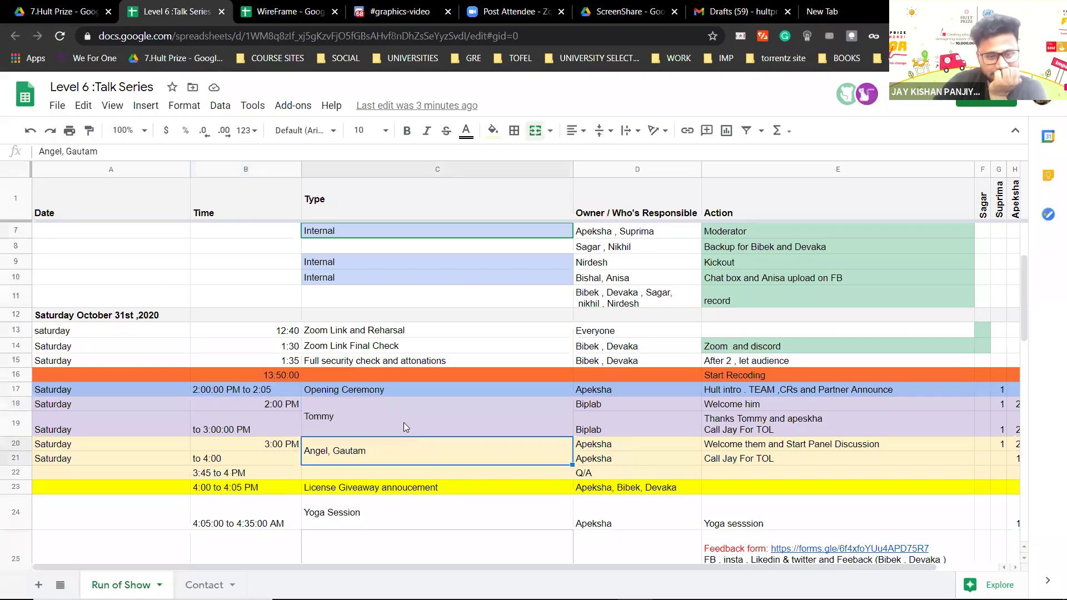
click(272, 395)
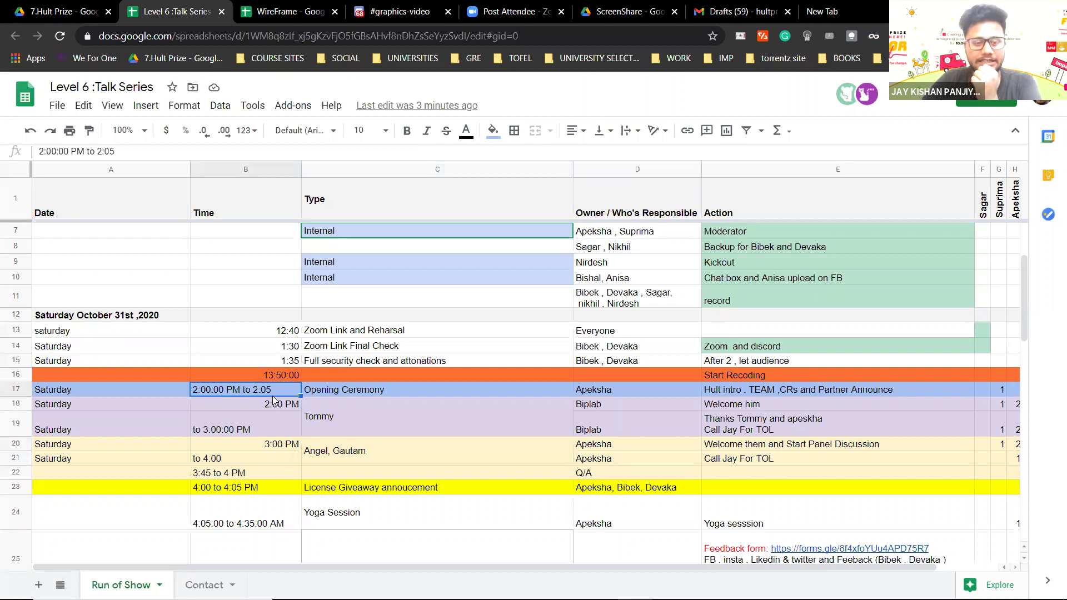
click(284, 407)
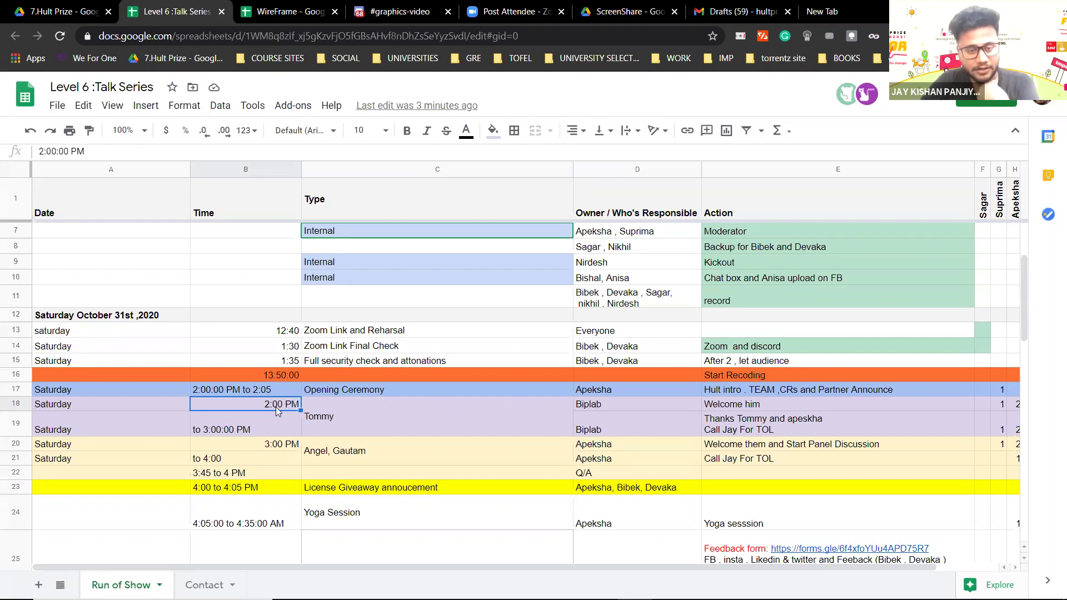
click(360, 422)
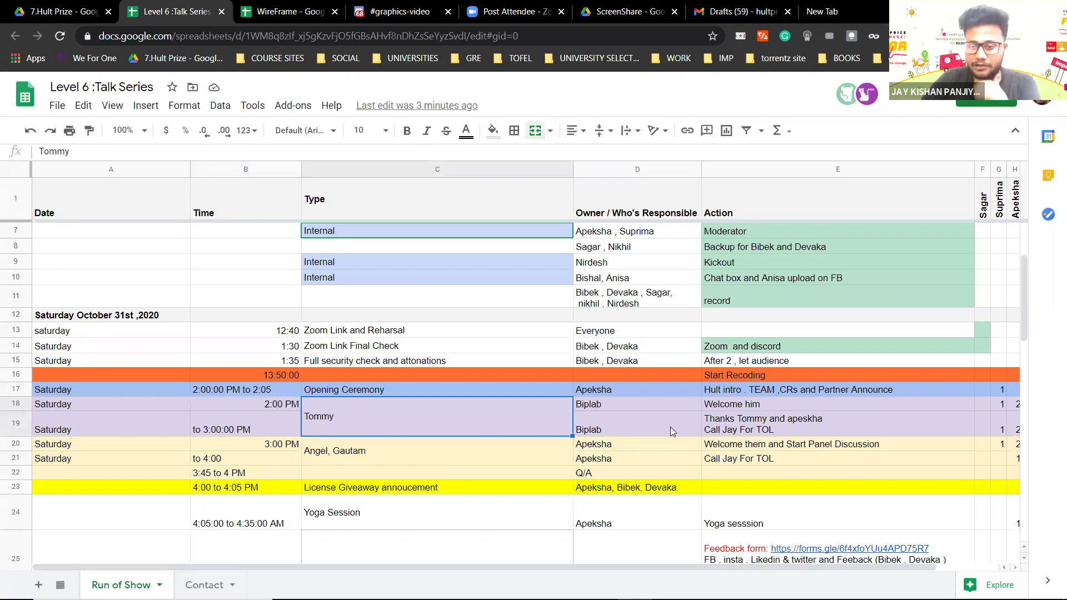
click(445, 455)
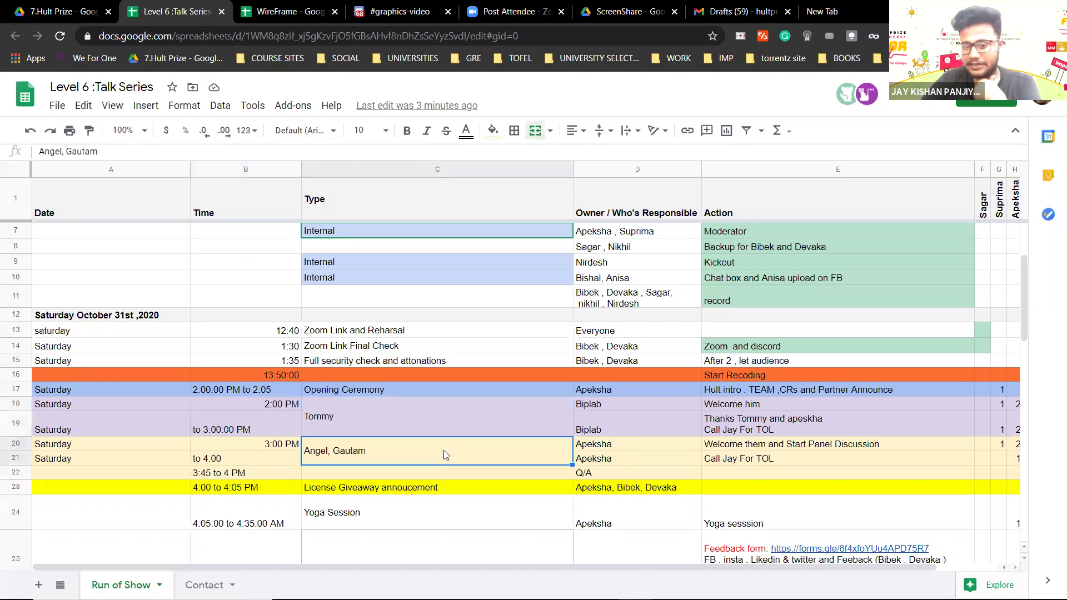
click(245, 476)
click(653, 471)
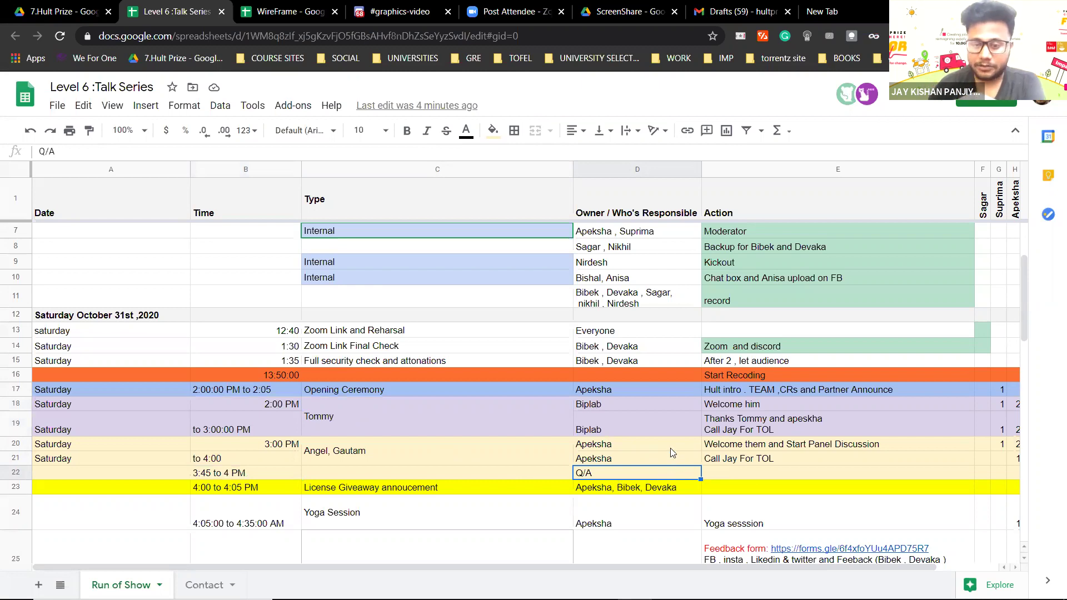
double_click(378, 389)
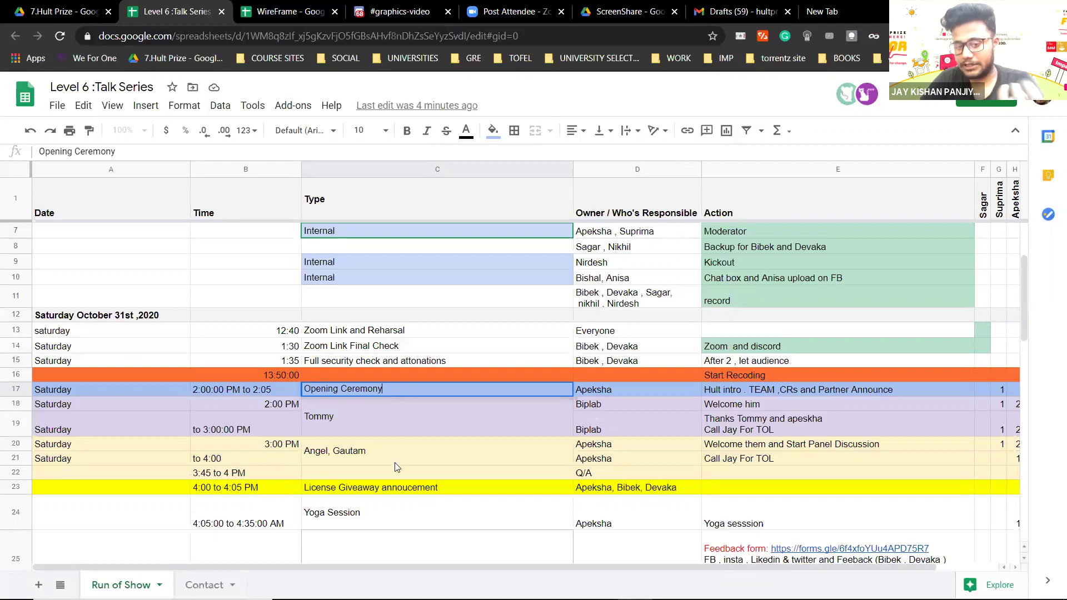
click(389, 488)
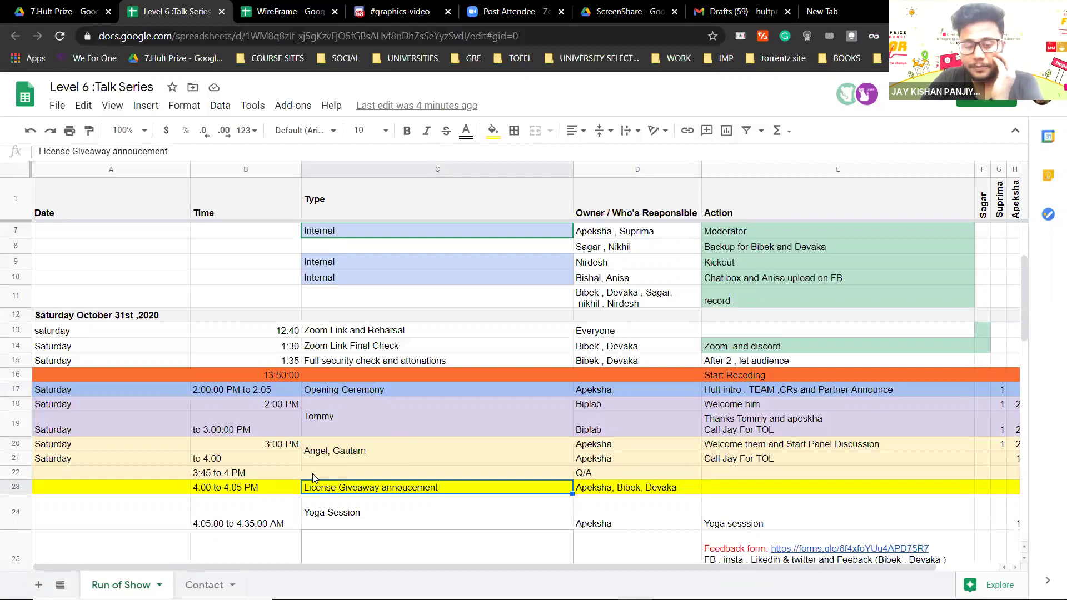
click(312, 474)
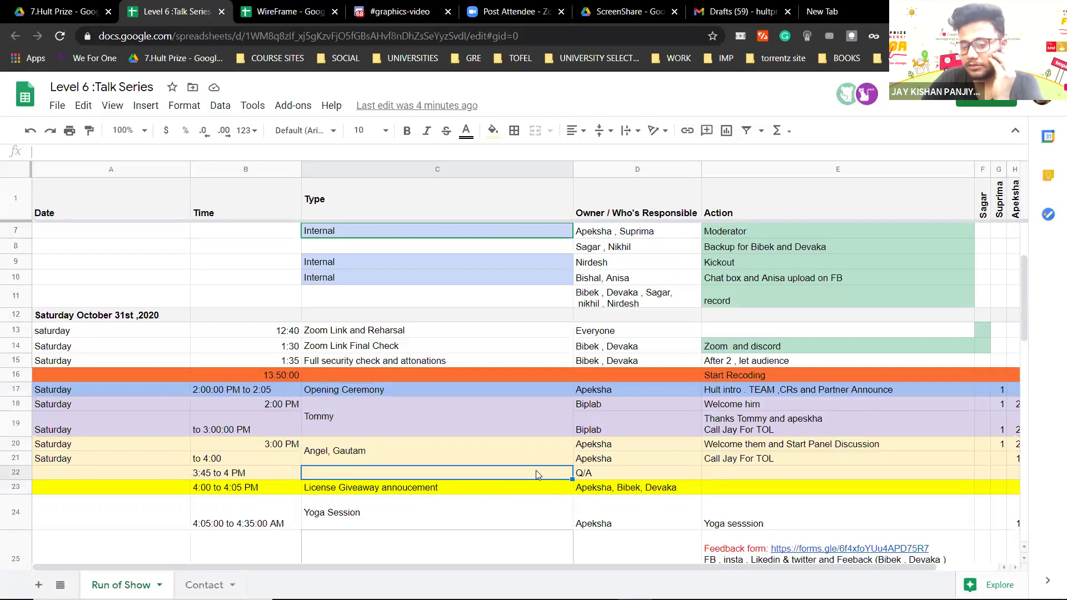
click(458, 485)
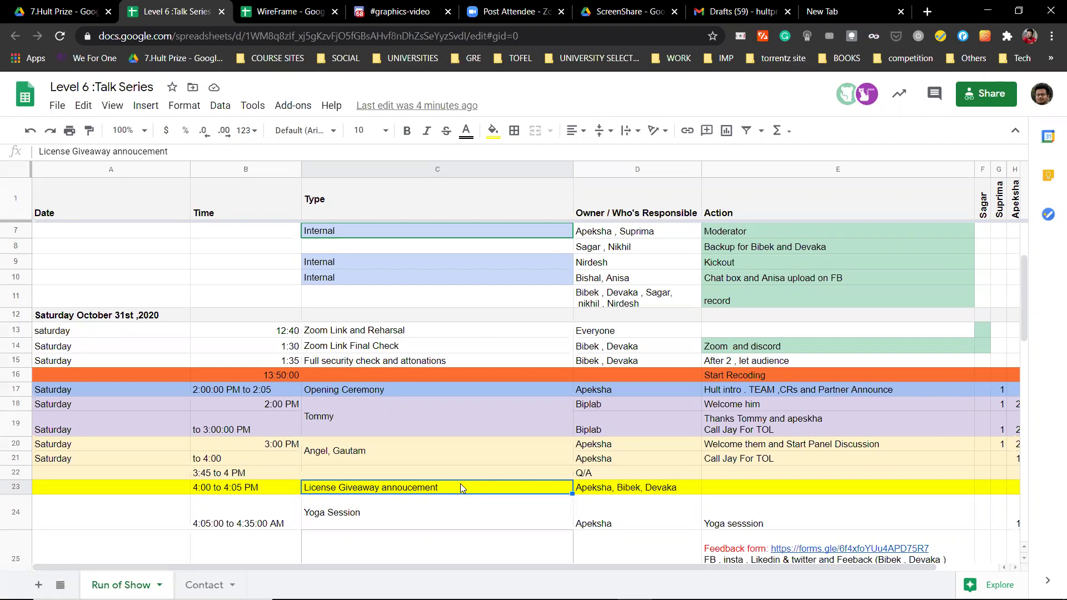
Move the TOL call action from the panel discussion's row 21 to the Q/A row 22 in the Action column.
double_click(725, 458)
key(ctrl+a)
key(ctrl+x)
double_click(756, 472)
key(ctrl+v)
click(618, 451)
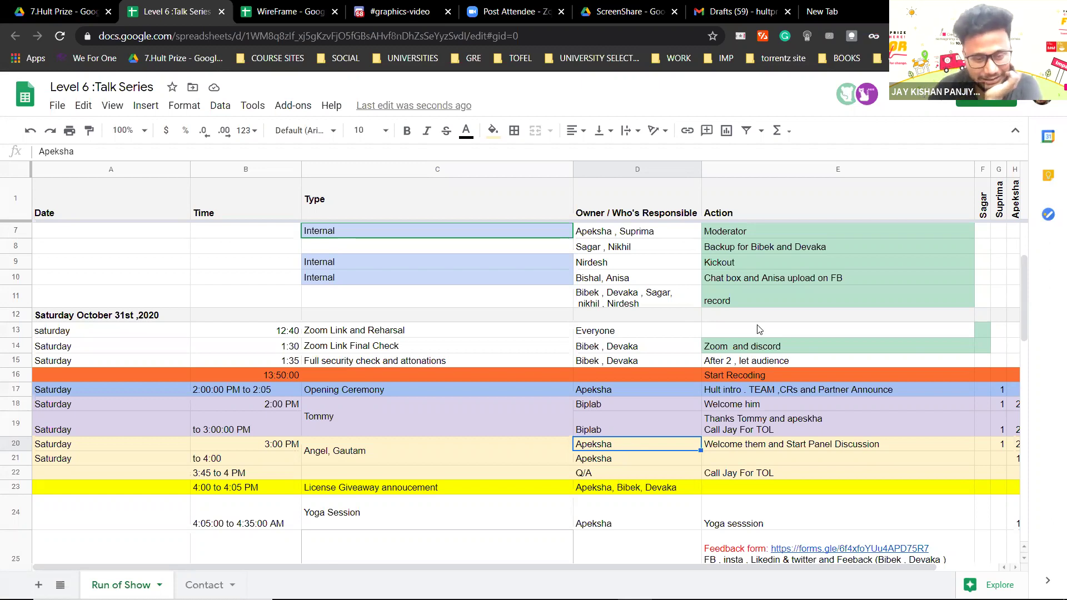
Review the license giveaway, yoga session and selfie time entries in rows 23 to 26, and the Type cell of the Q/A row.
click(401, 490)
click(610, 492)
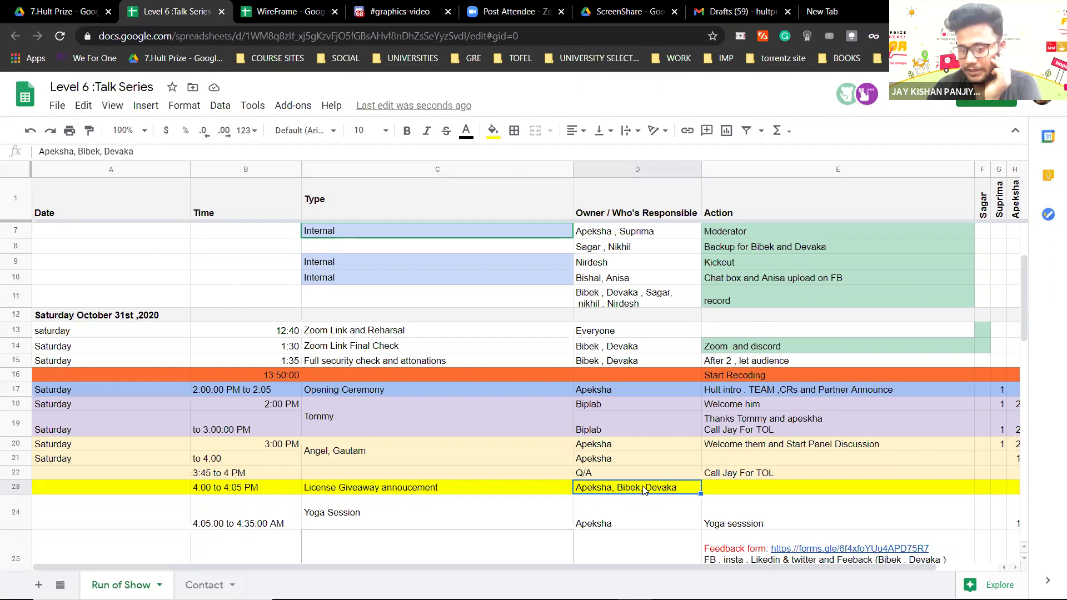
click(444, 510)
scroll(477, 522, down, 3)
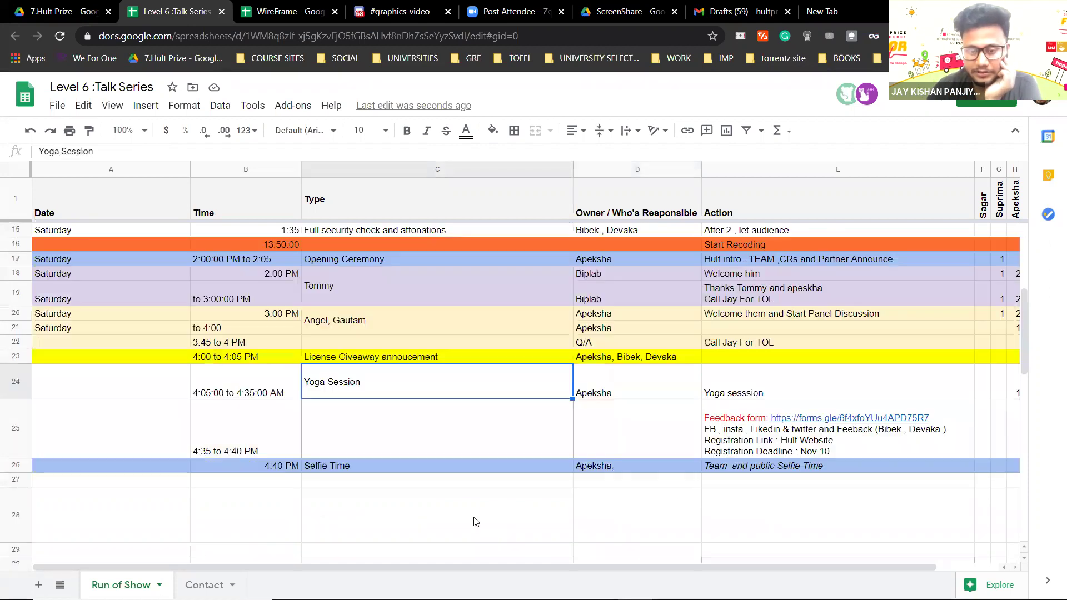
click(441, 460)
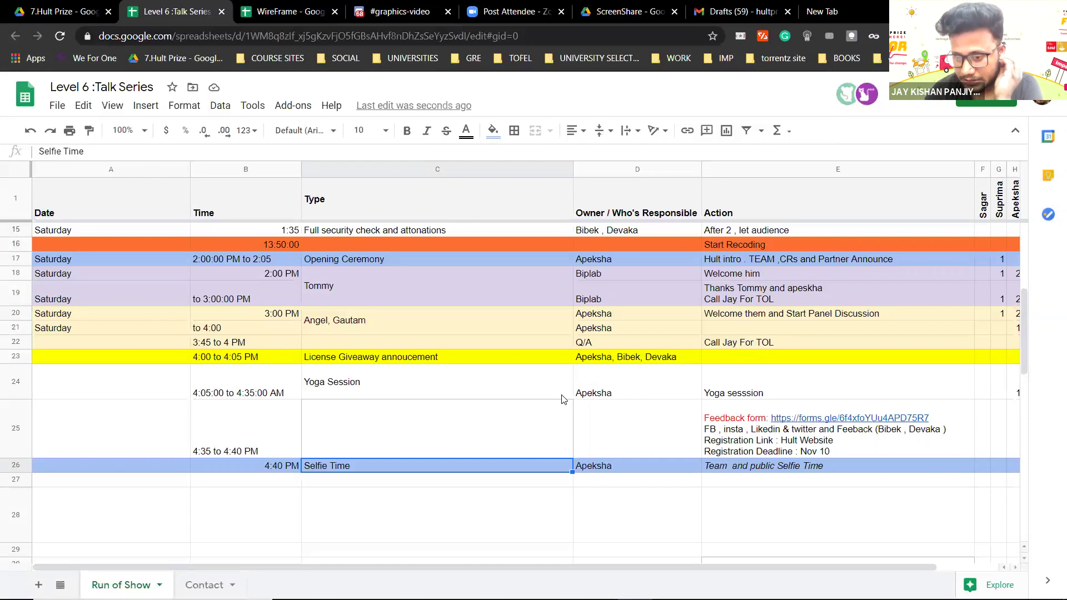
click(636, 462)
double_click(542, 463)
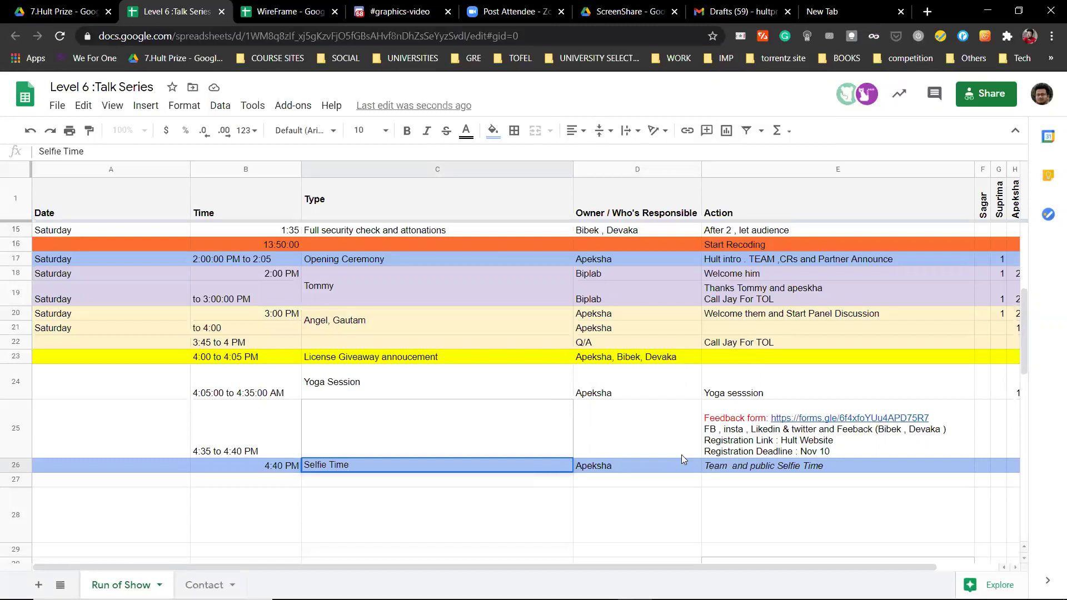
click(521, 390)
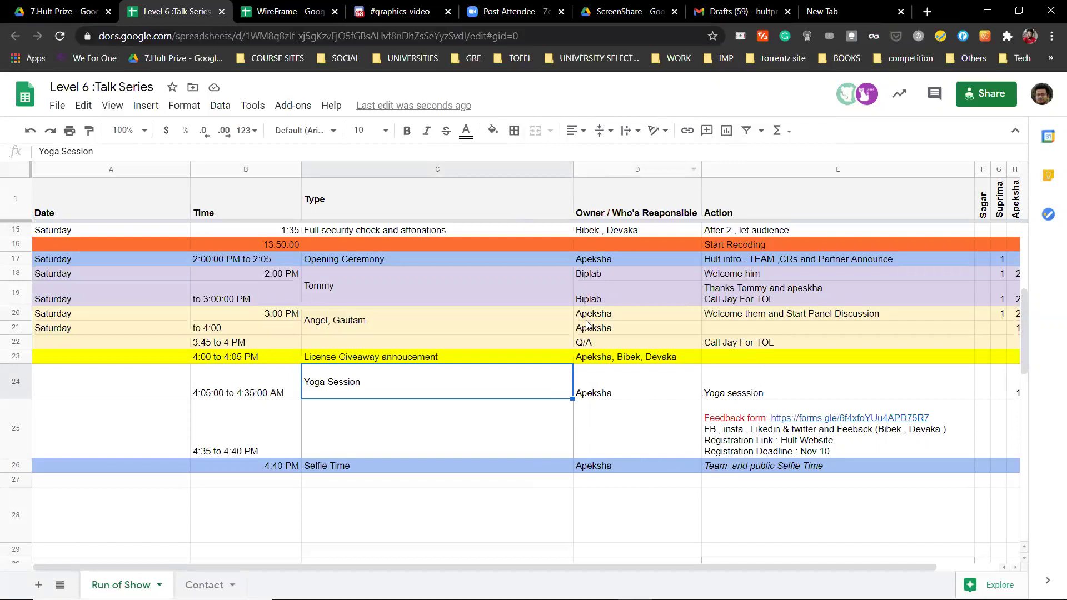
click(518, 336)
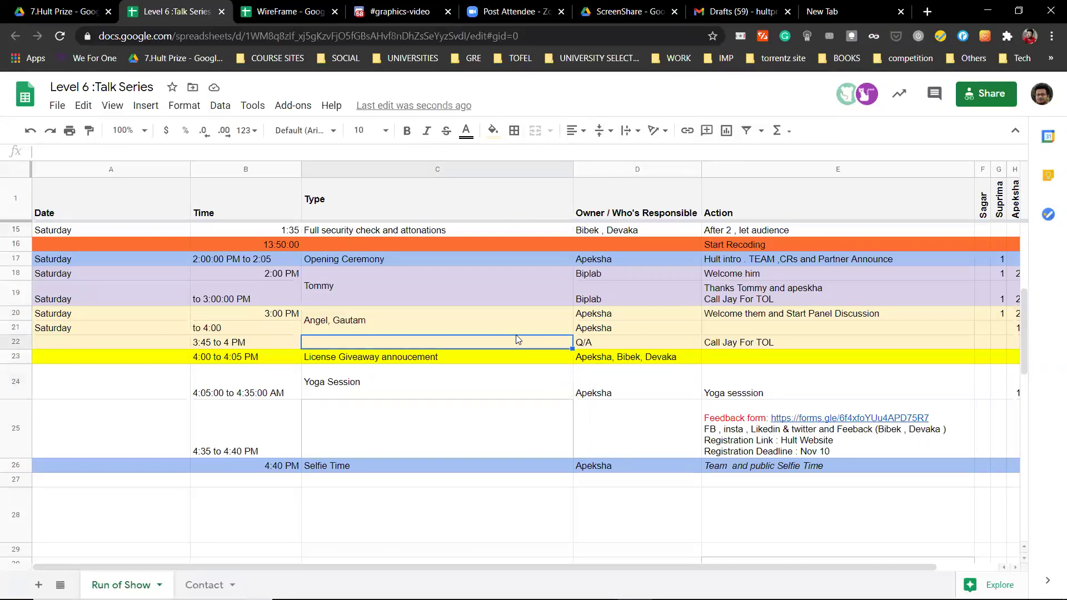
Review the whole run of show again, from the week-before tasks through the speaker sessions to the rows below selfie time.
scroll(518, 337, up, 5)
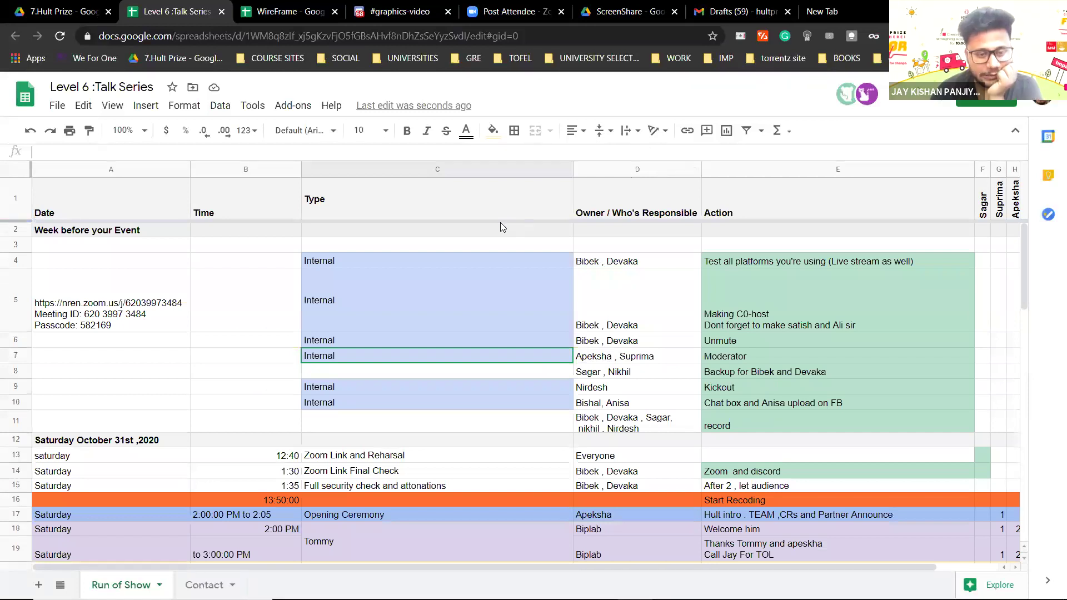
scroll(500, 223, down, 3)
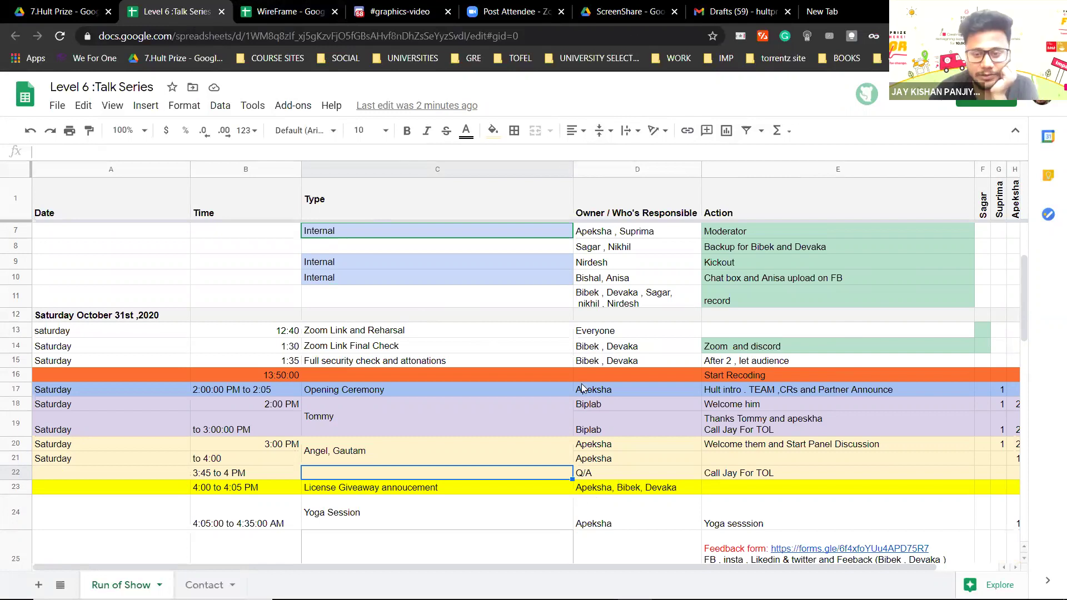
click(581, 418)
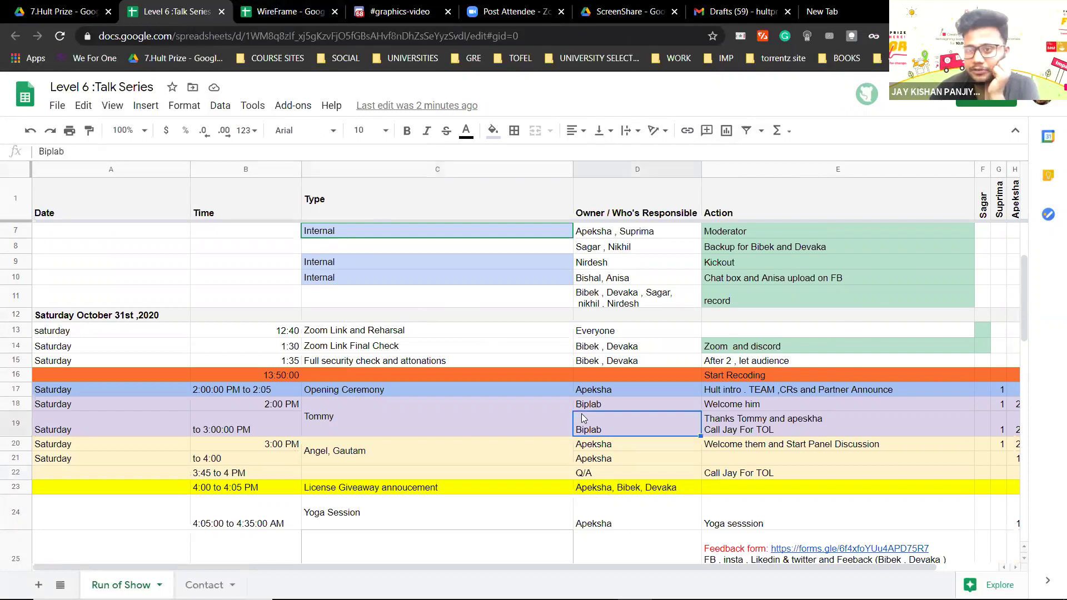
click(417, 439)
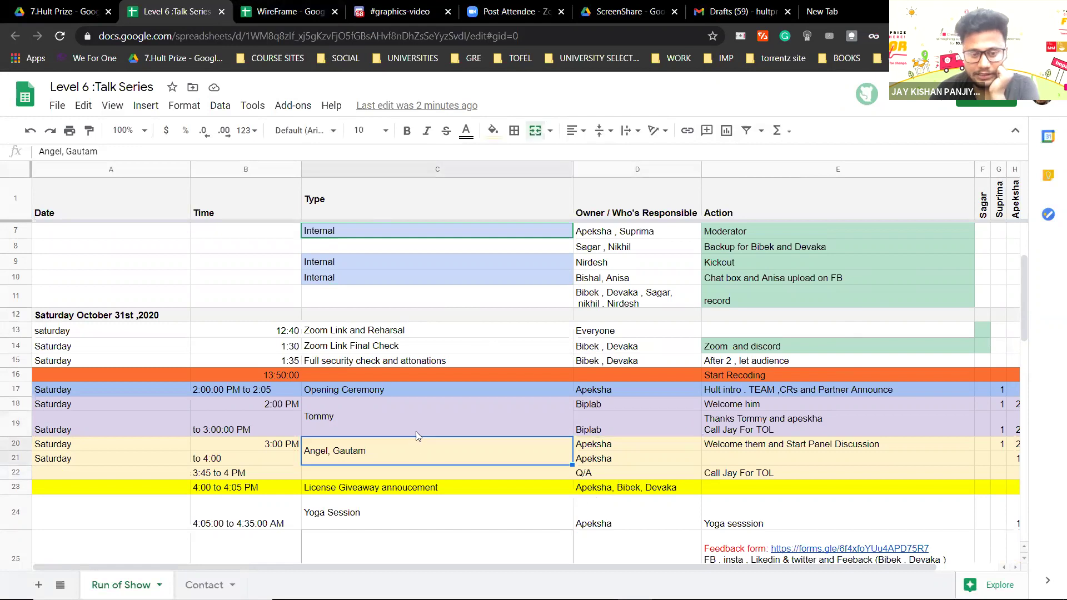
click(315, 389)
key(Down)
key(Down)
key(Down)
key(Down)
key(Down)
key(Down)
key(Down)
key(Down)
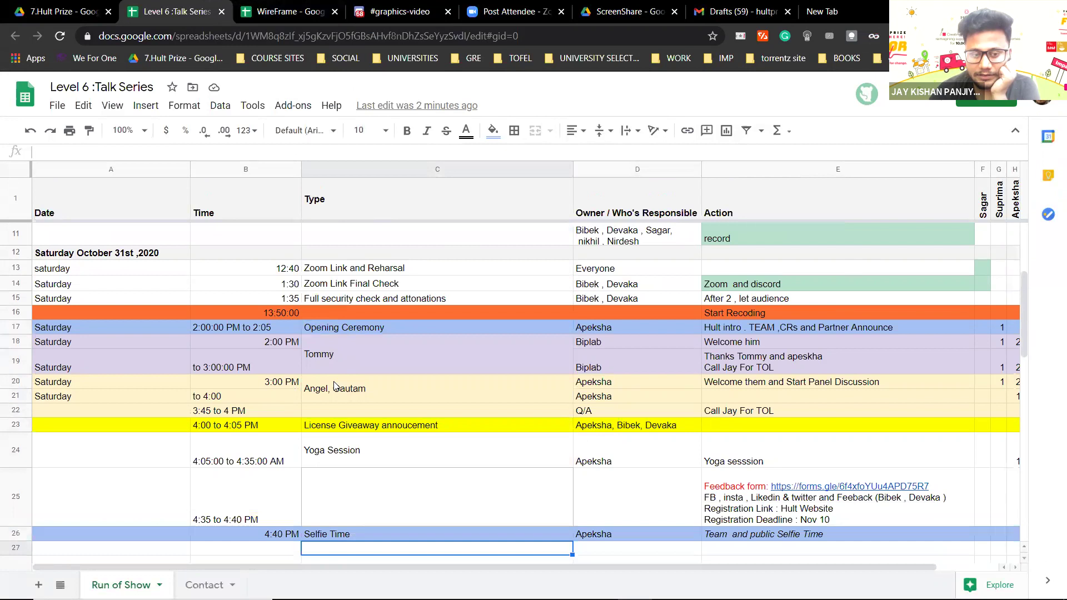
key(Down)
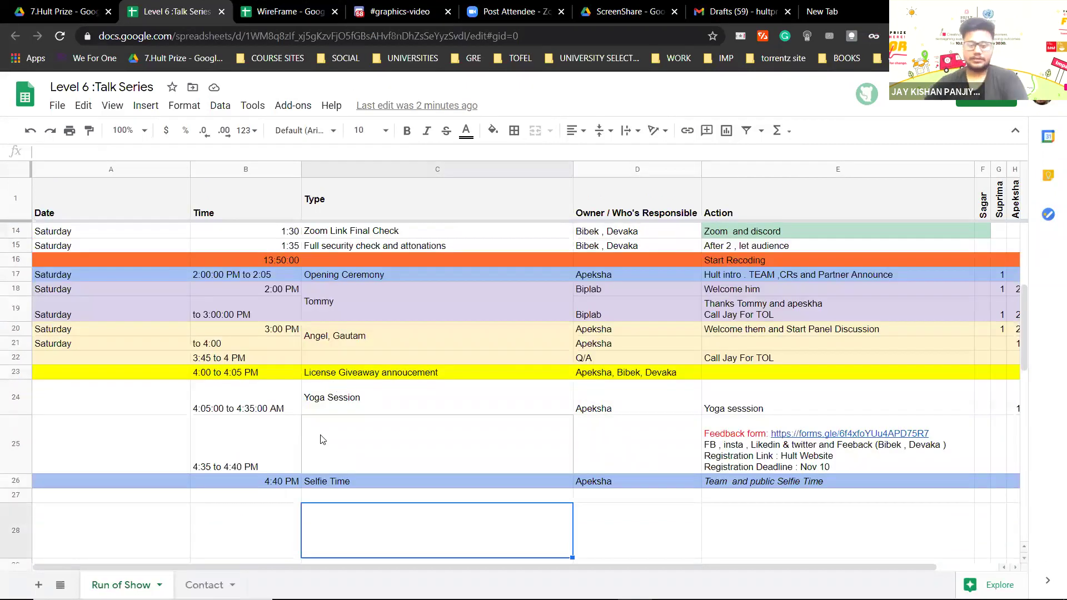